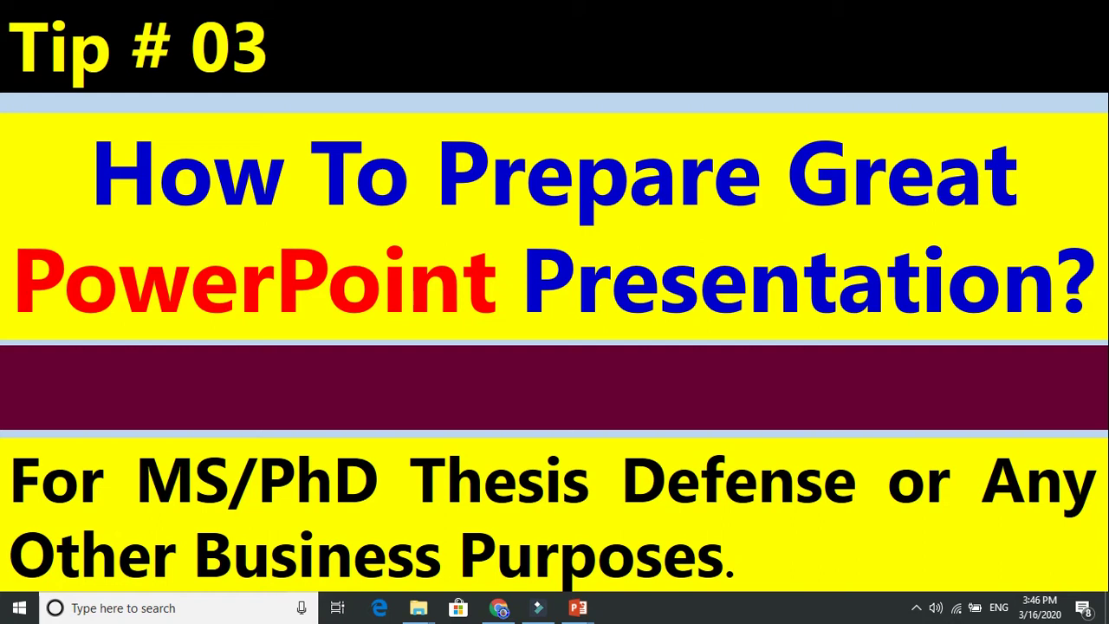
Step: Advance the Scholarships slideshow to Professional CV, step back to Tip # 03, and exit the show
click(682, 93)
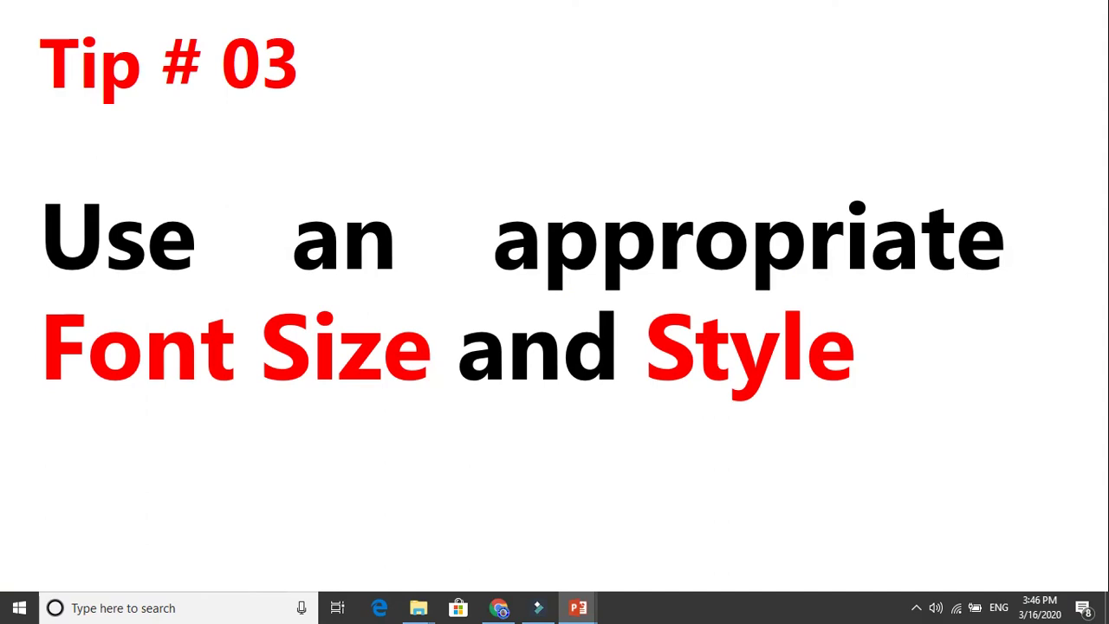
key(Right)
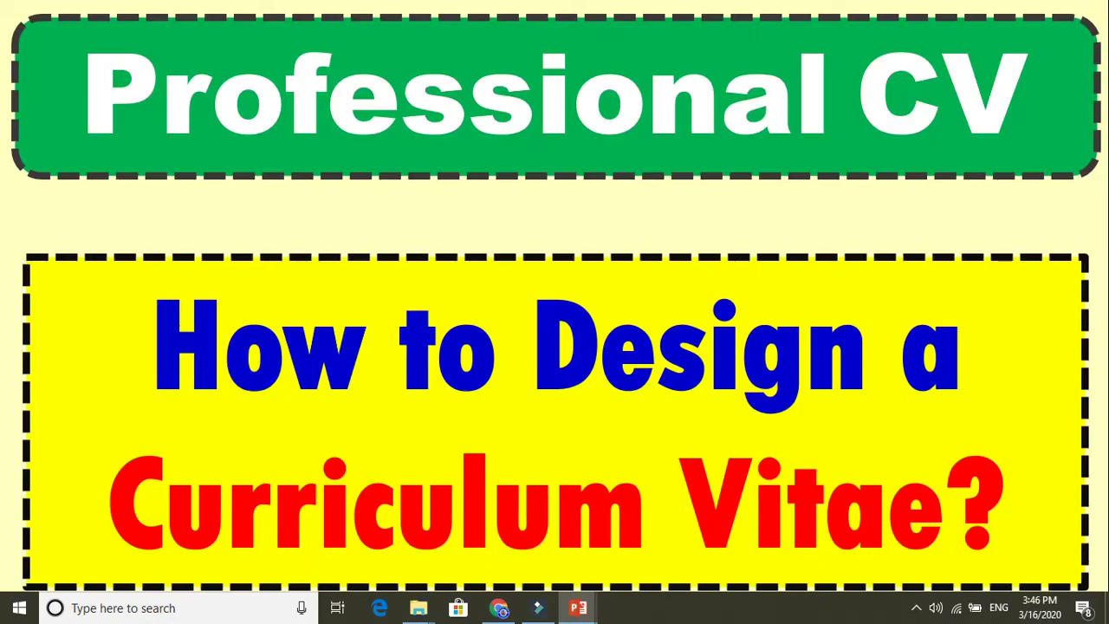
key(Left)
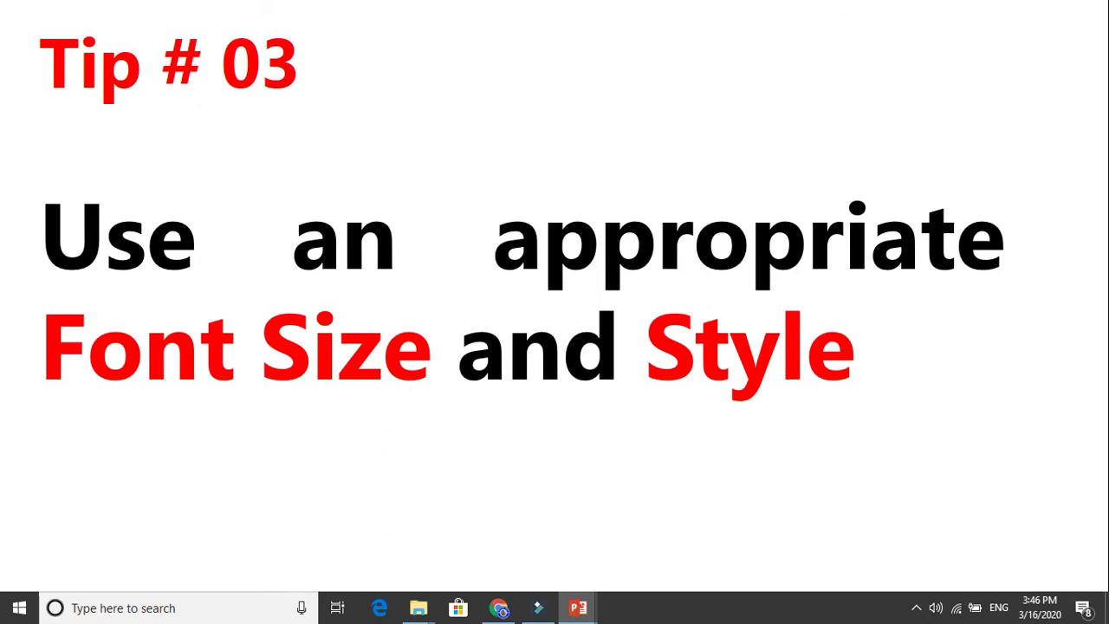
key(Escape)
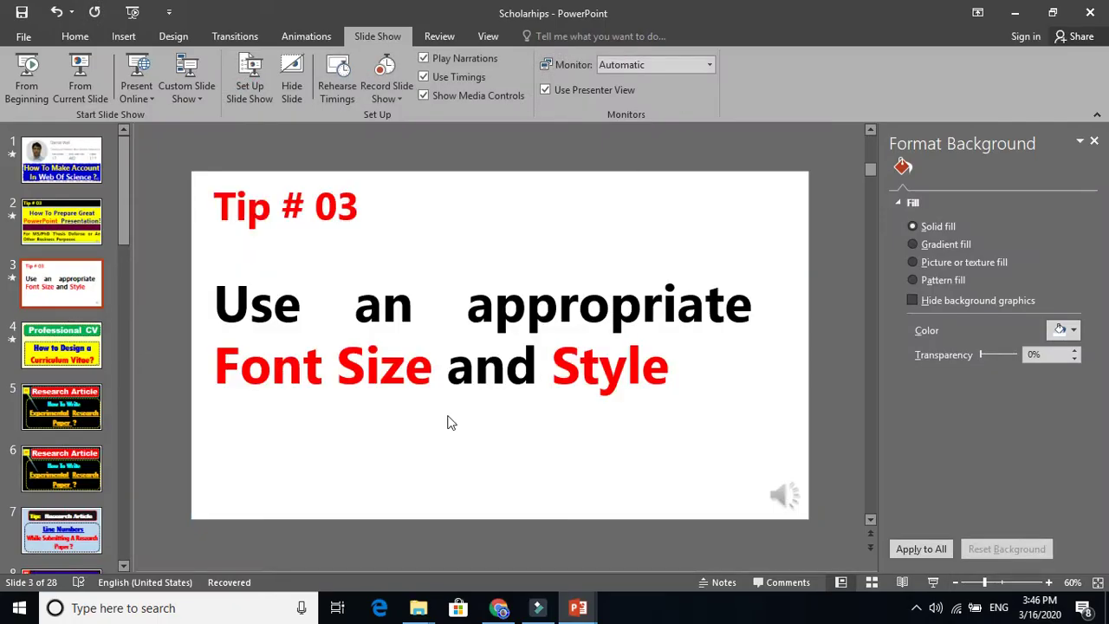
Step: Switch to the thesis defense deck and confirm slide 4's word 'surface' is set in Ebrima
mouse_move(575, 607)
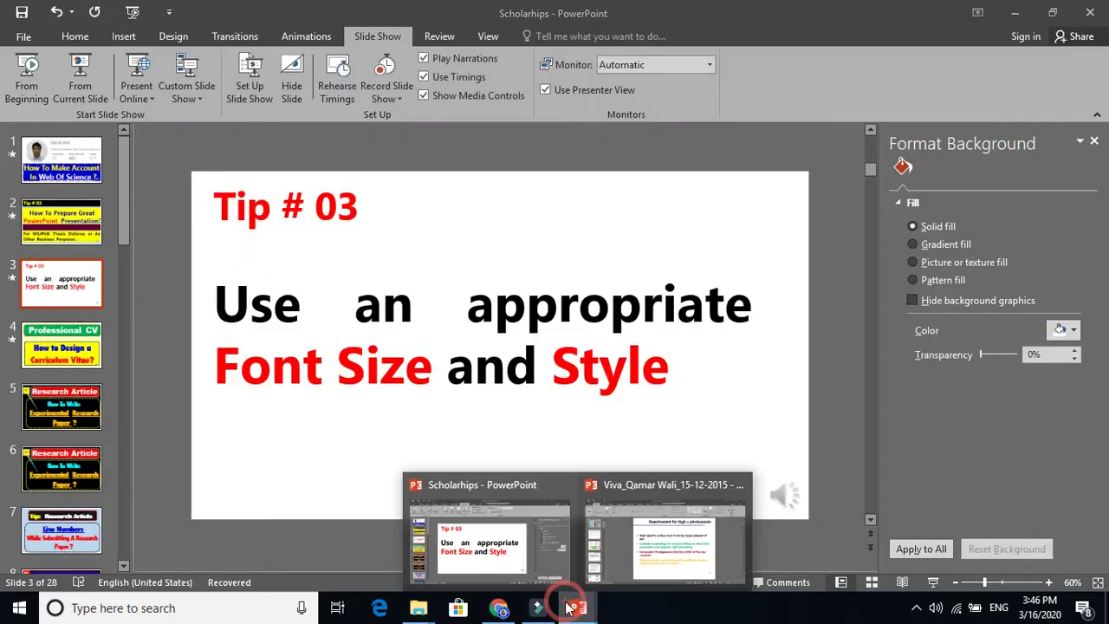
click(675, 558)
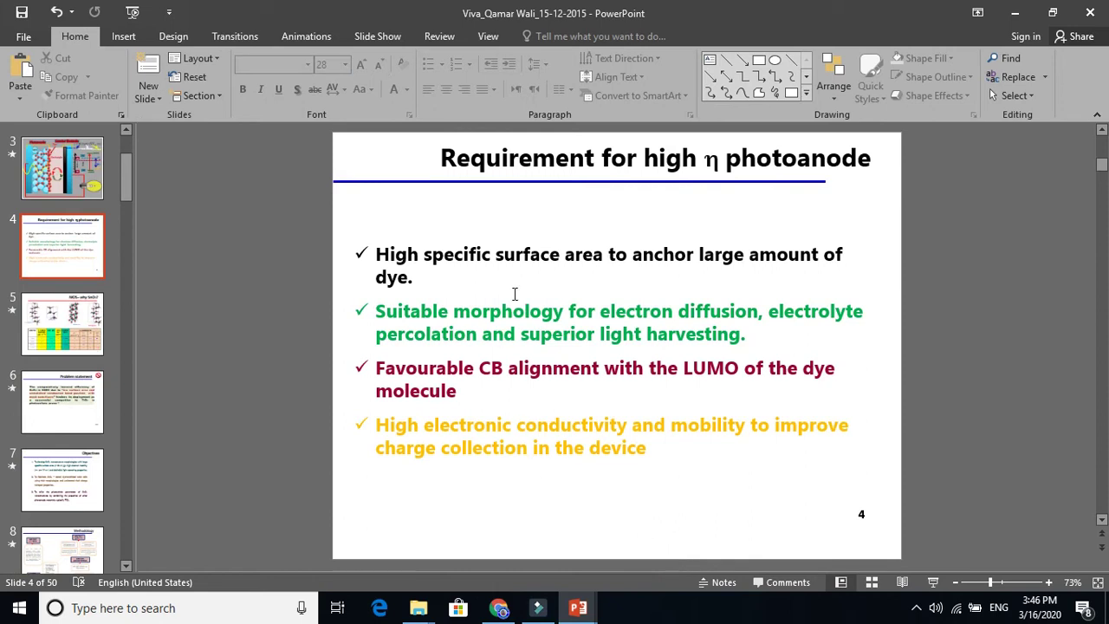
double_click(518, 258)
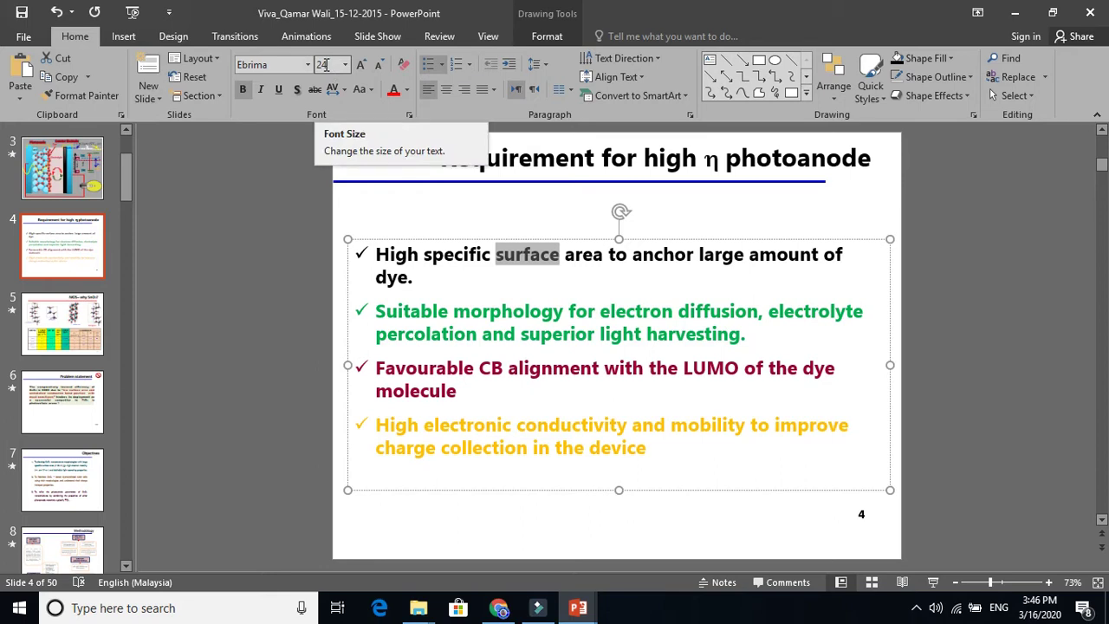
click(279, 66)
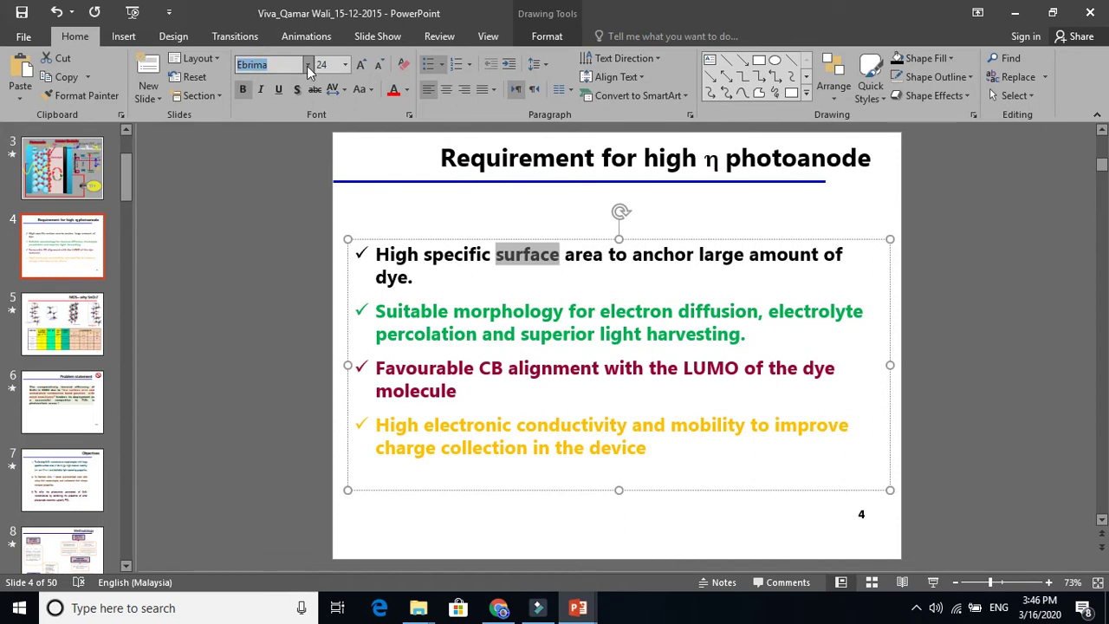
click(309, 67)
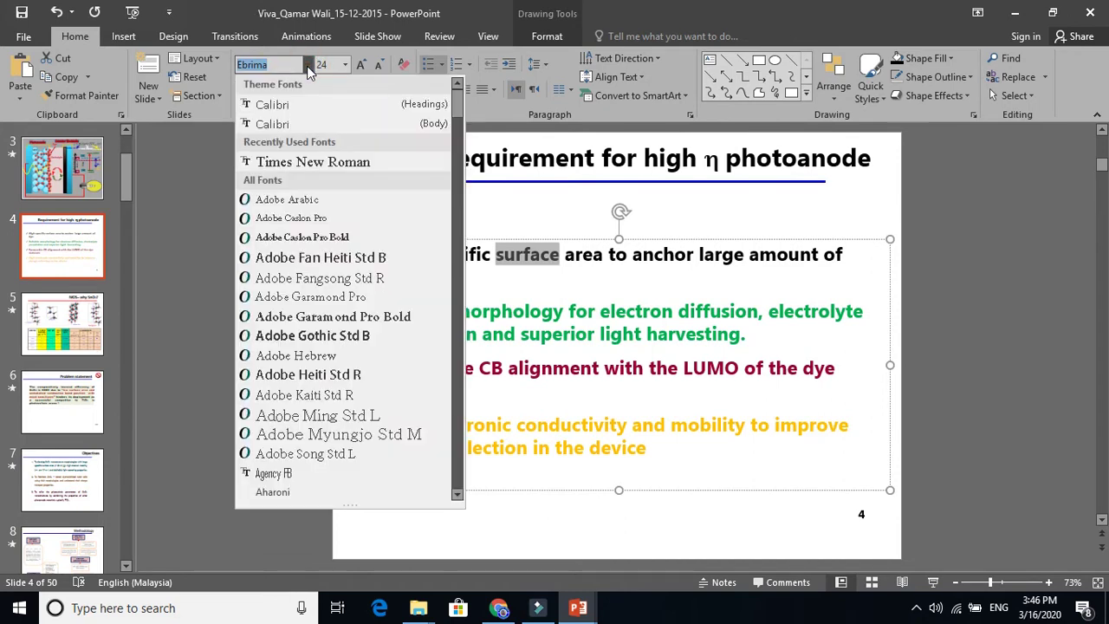
click(308, 66)
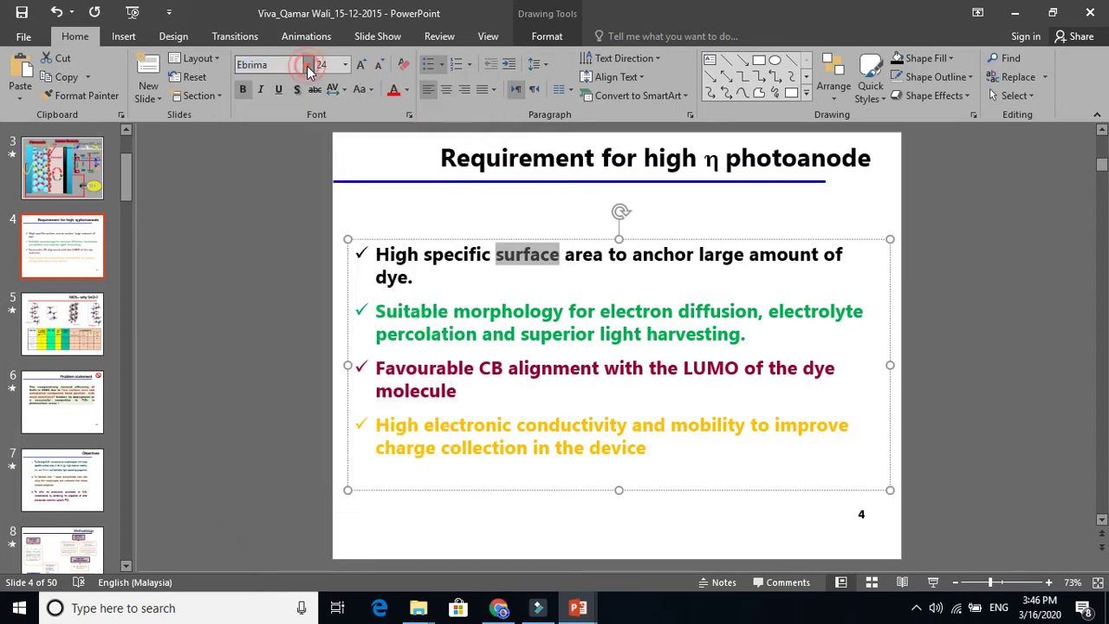
click(493, 254)
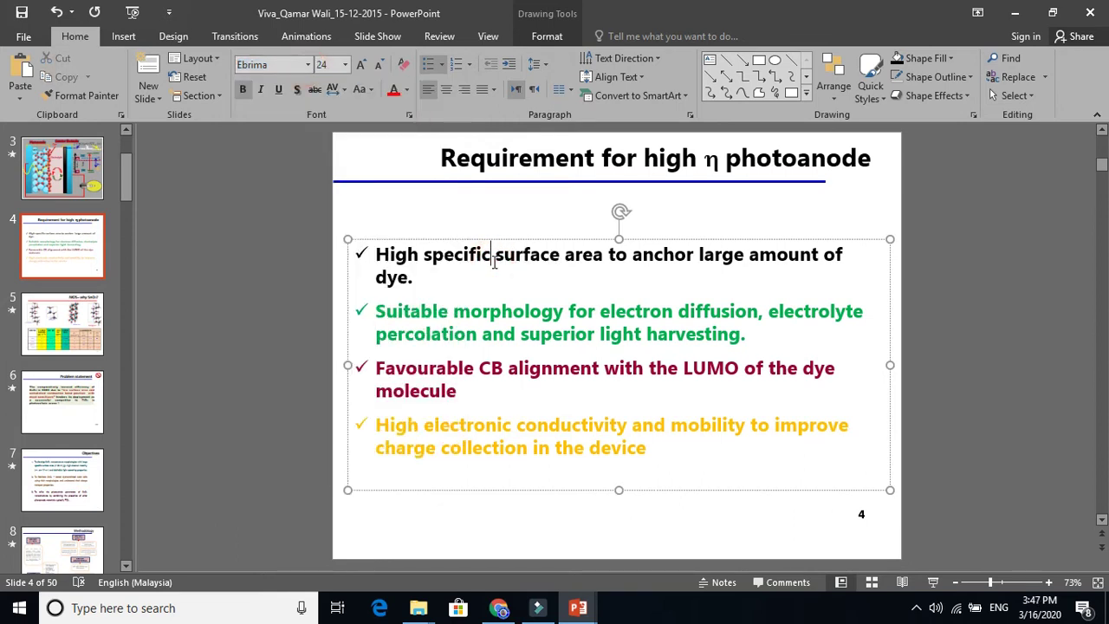
Step: Check the slide 4 title and bullet fonts, then play slide 4 as a full-screen slideshow
click(521, 163)
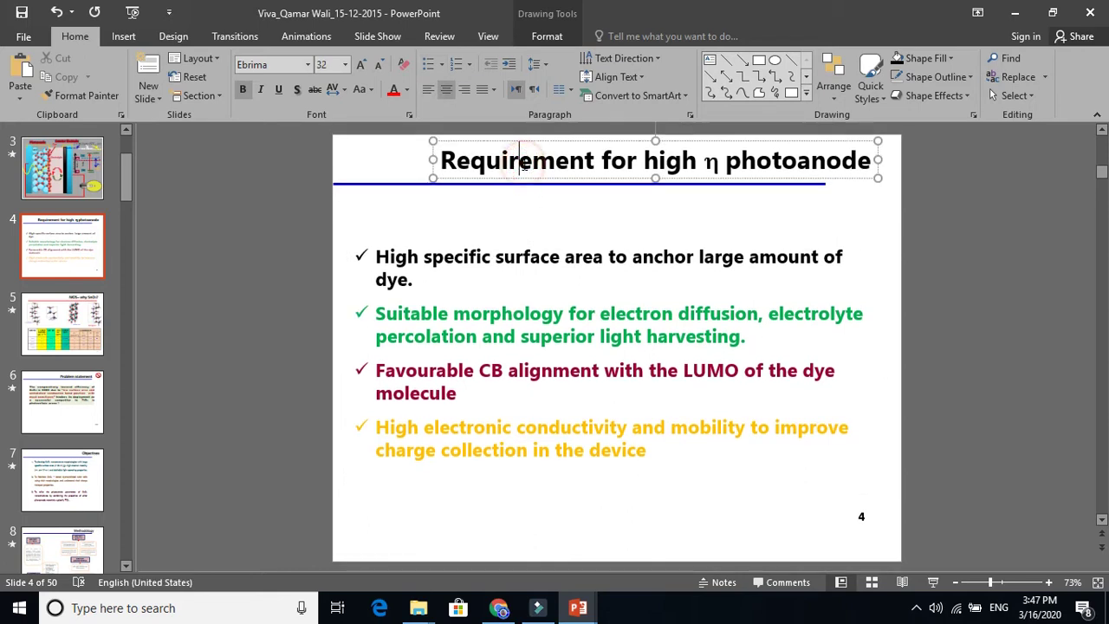
click(497, 257)
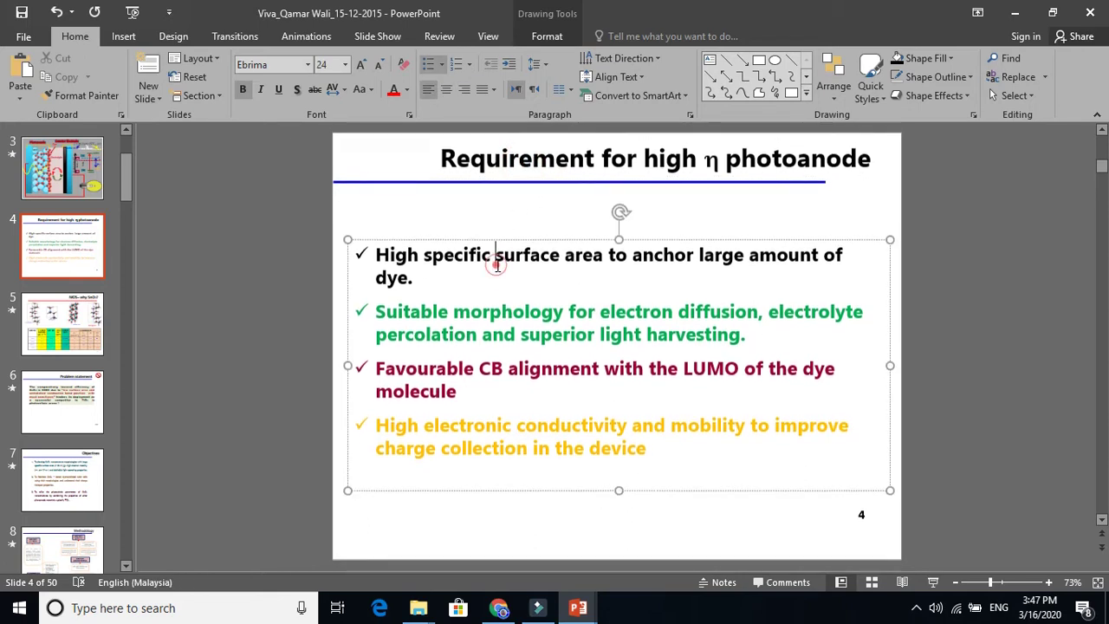
click(481, 165)
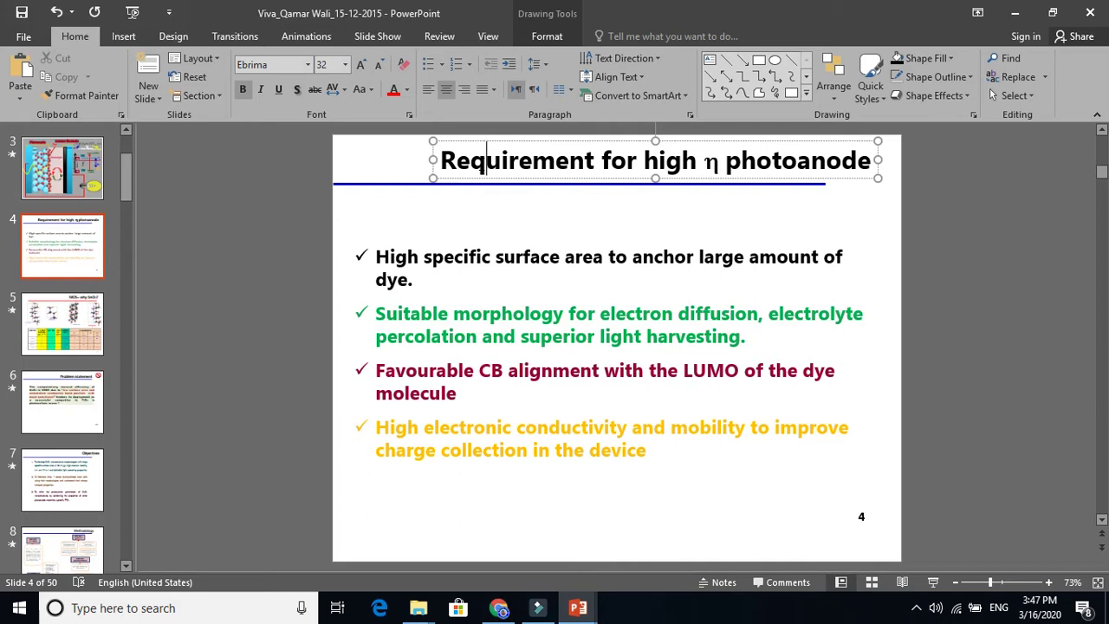
click(509, 165)
click(532, 169)
click(548, 171)
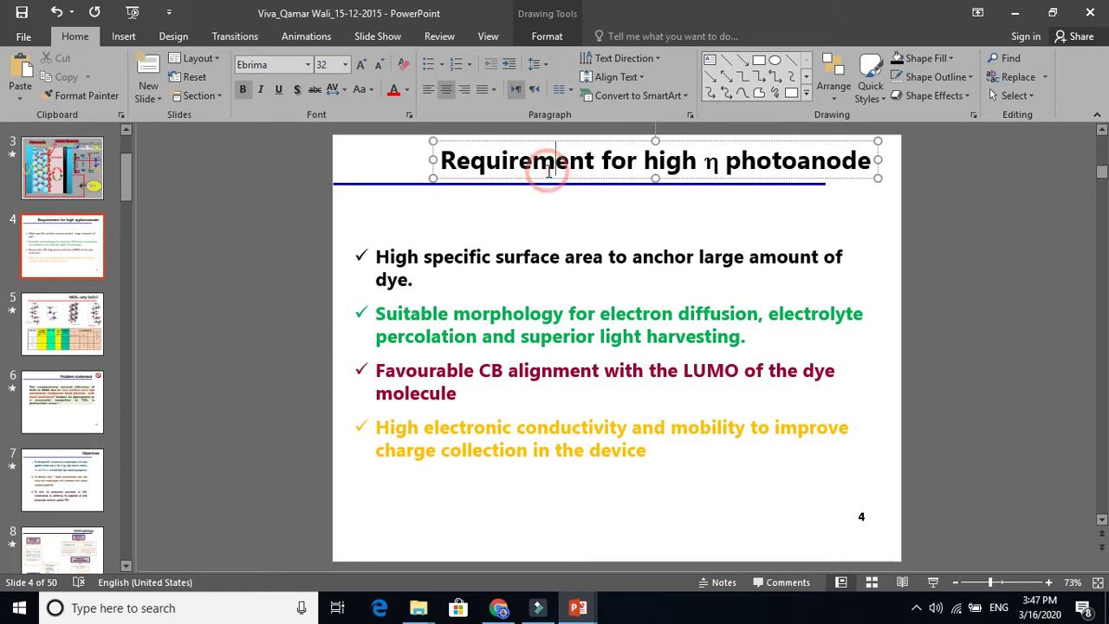
click(525, 253)
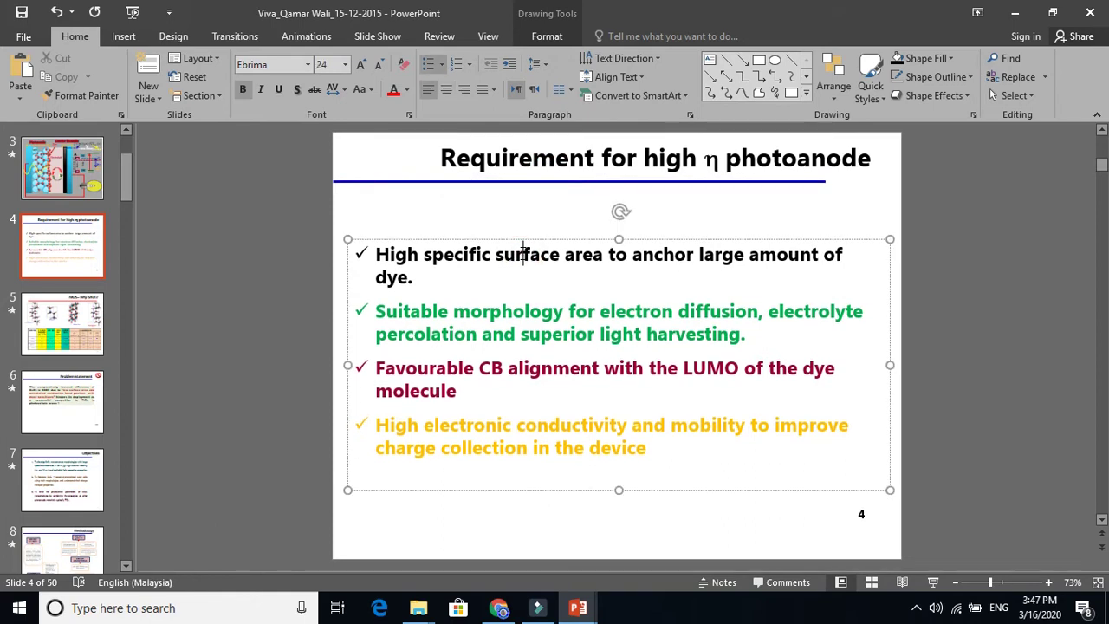
click(932, 582)
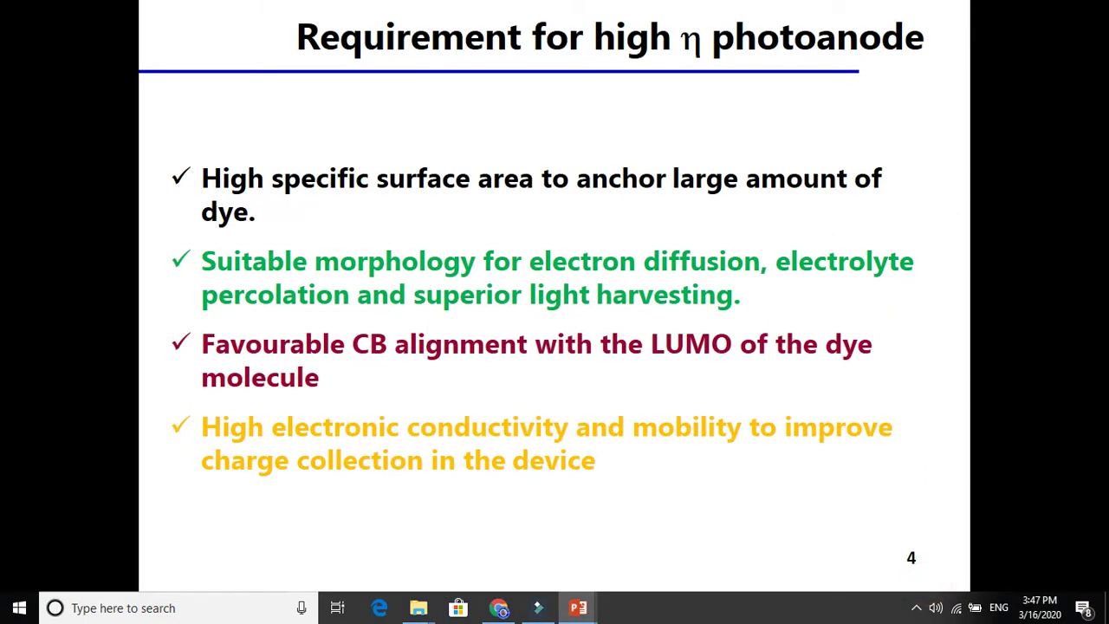
Step: Exit the slideshow and check the body text font on slide 7, Objectives
key(Escape)
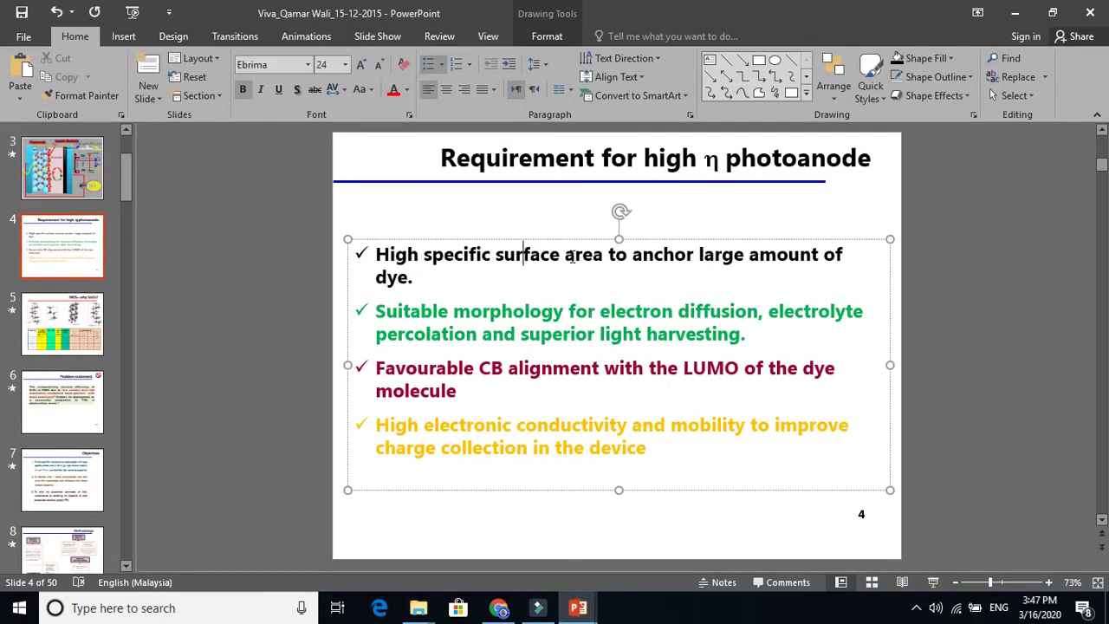
double_click(572, 256)
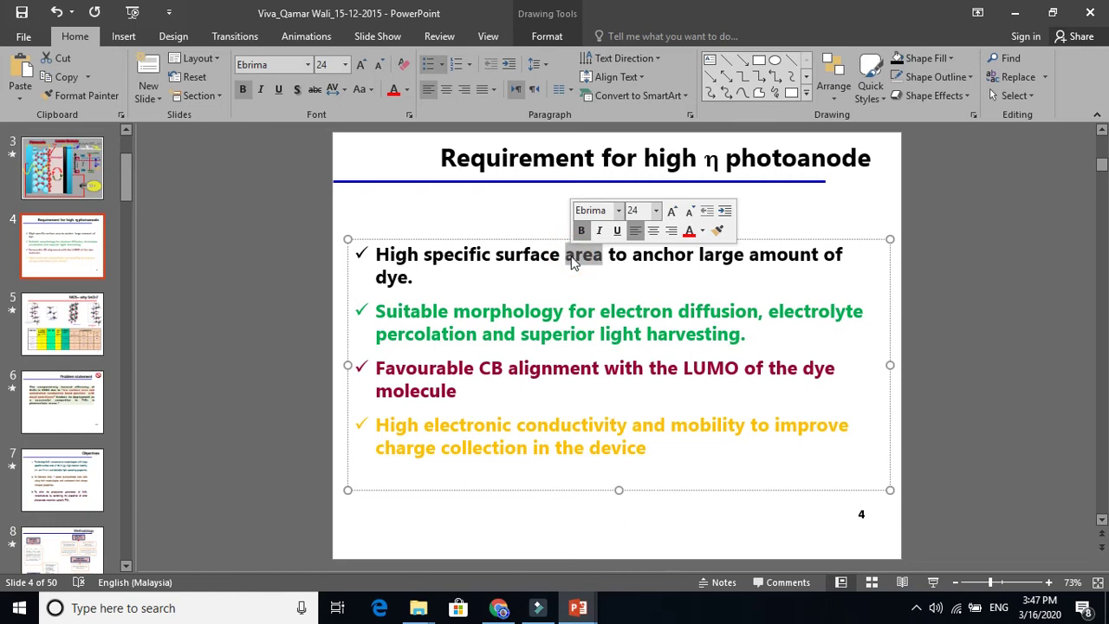
click(77, 490)
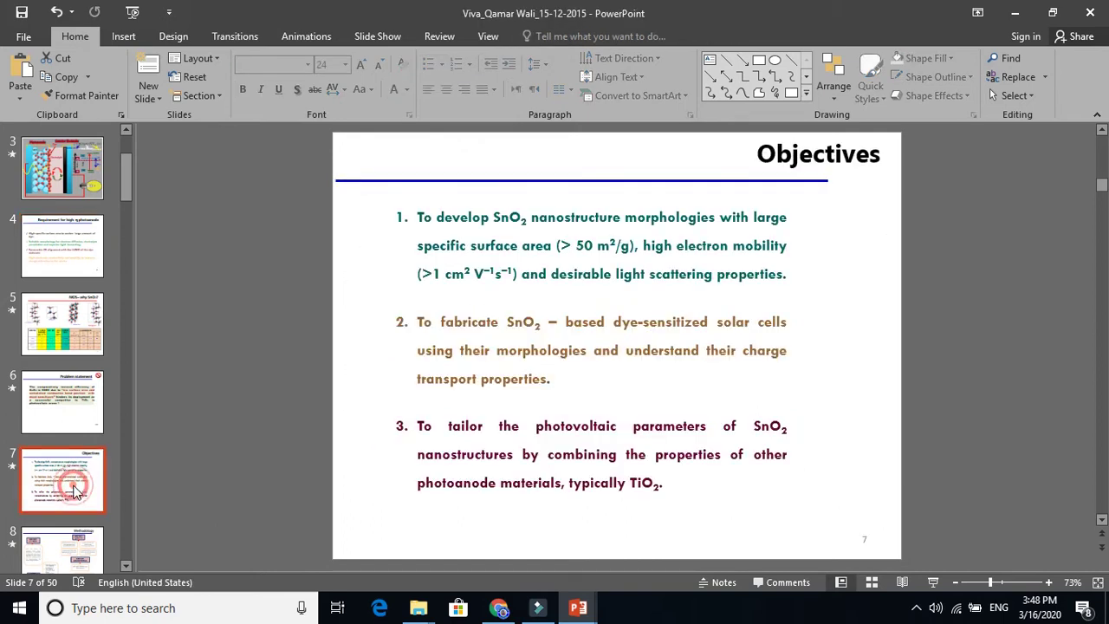
click(558, 227)
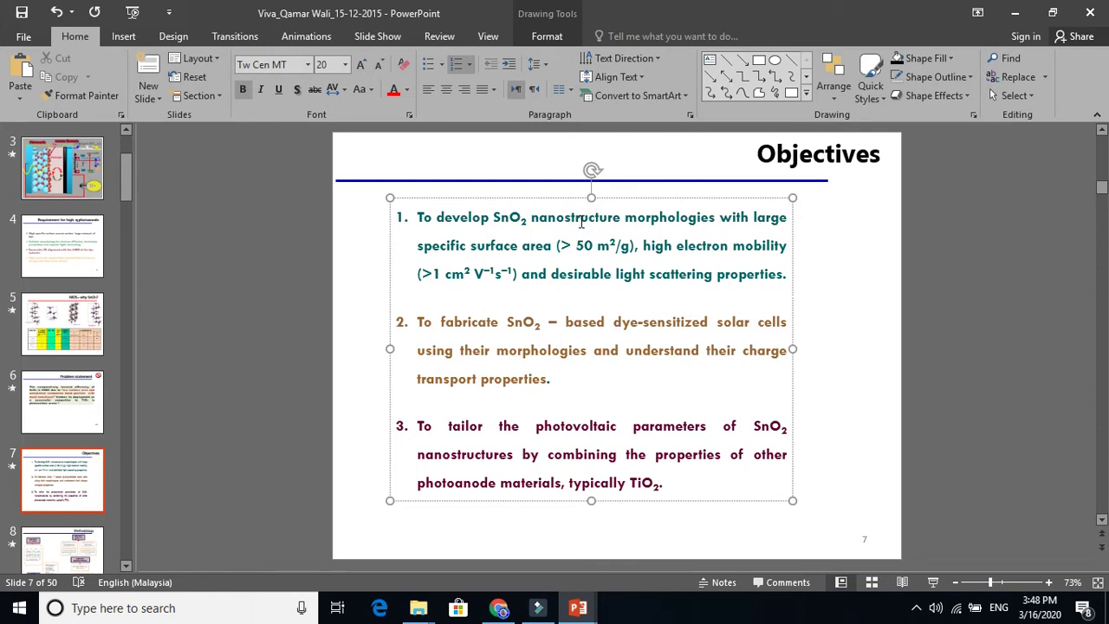
Step: Return to slide 4 and inspect the fonts of the word 'surface' and the title
click(74, 267)
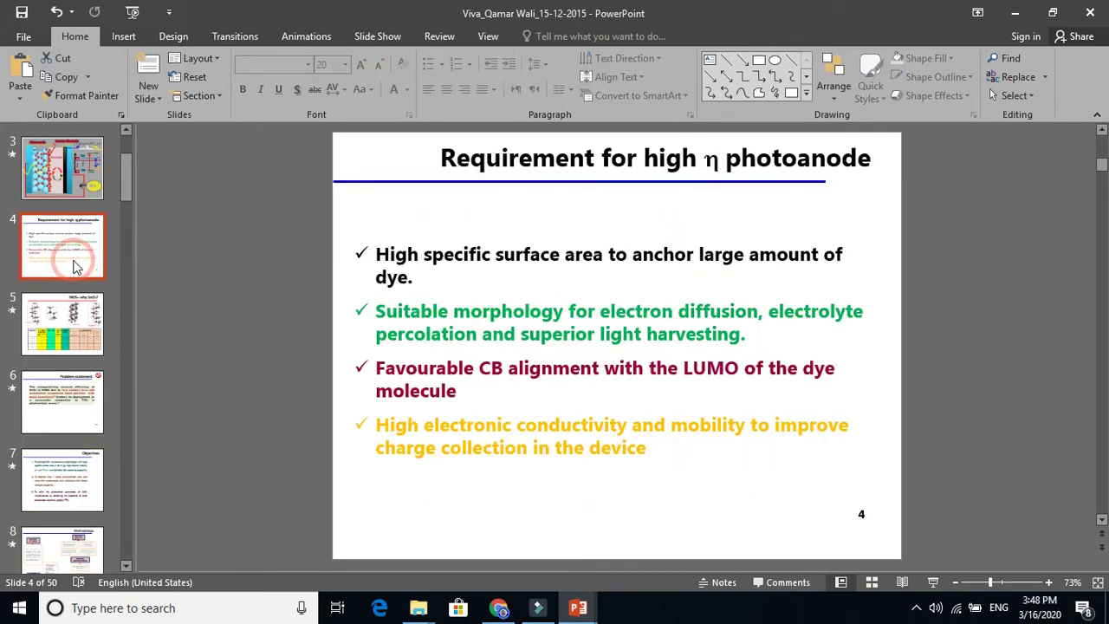
click(545, 259)
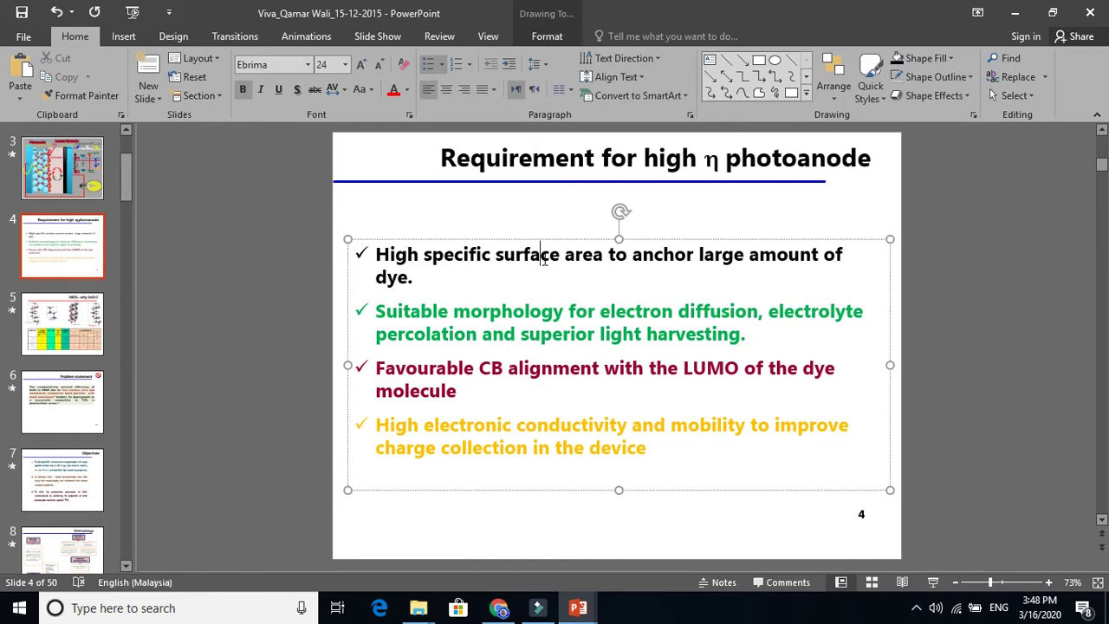
click(531, 259)
double_click(531, 259)
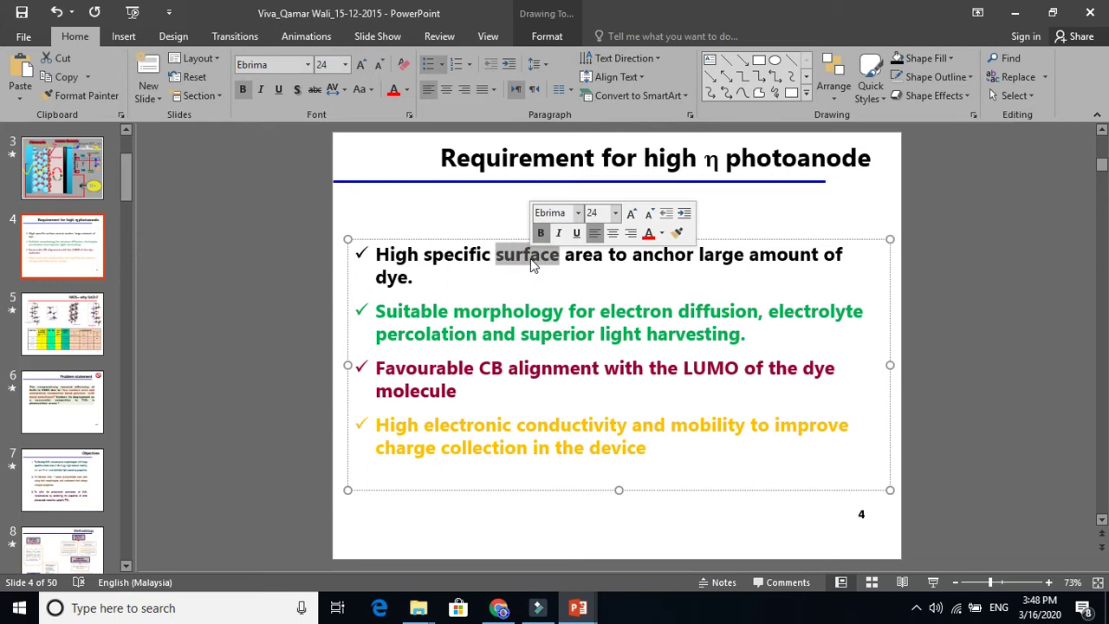
click(487, 159)
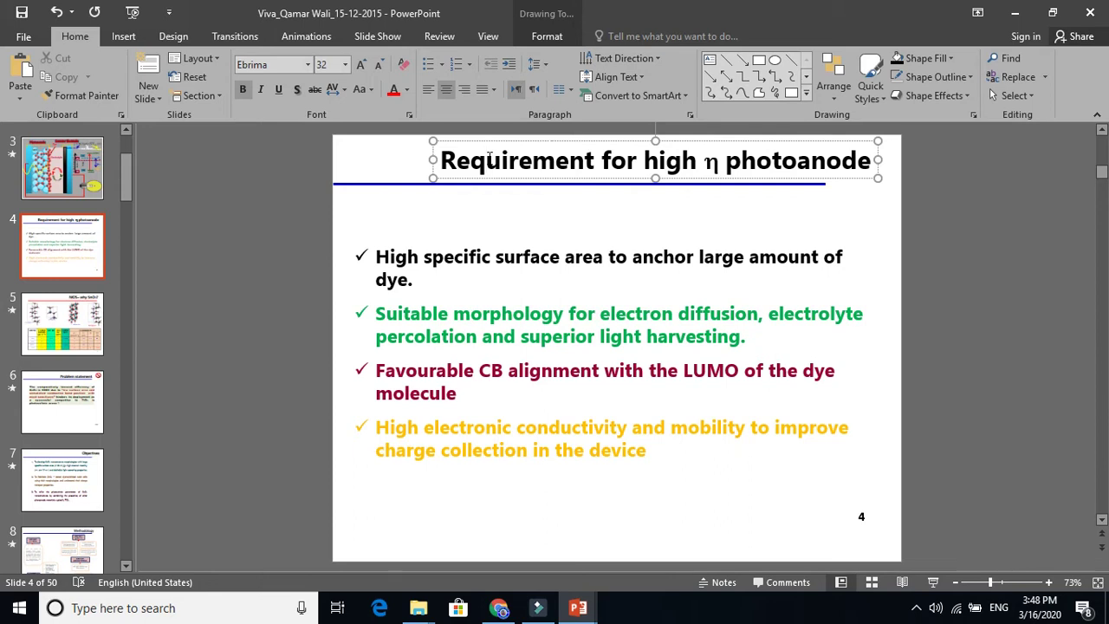
Step: Confirm slide 7's Objectives title is set in Ebrima 32
click(69, 493)
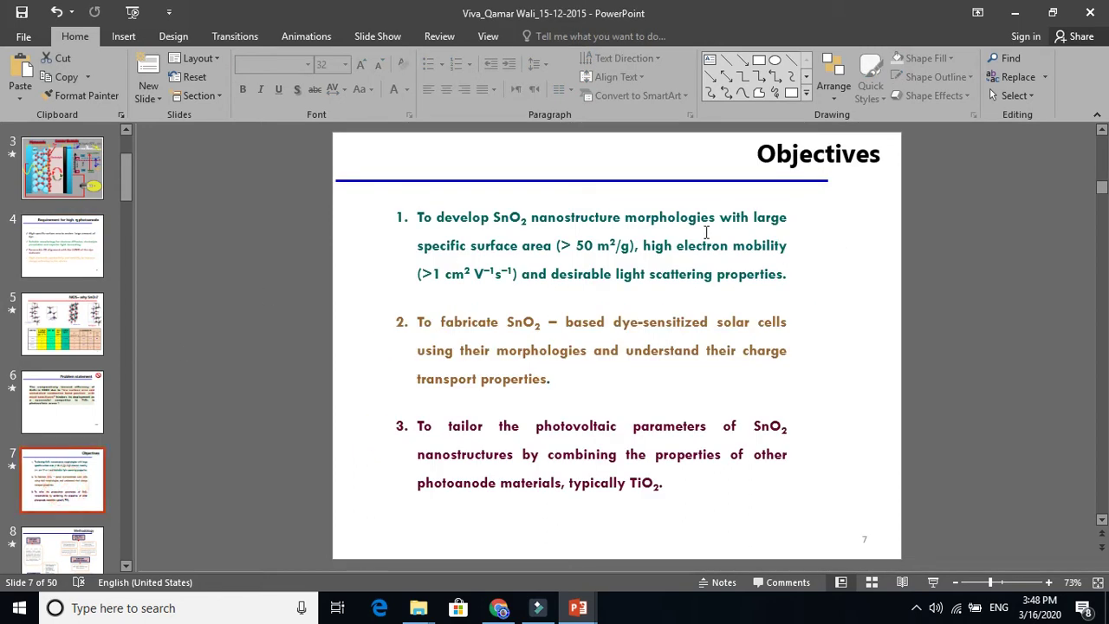
click(808, 159)
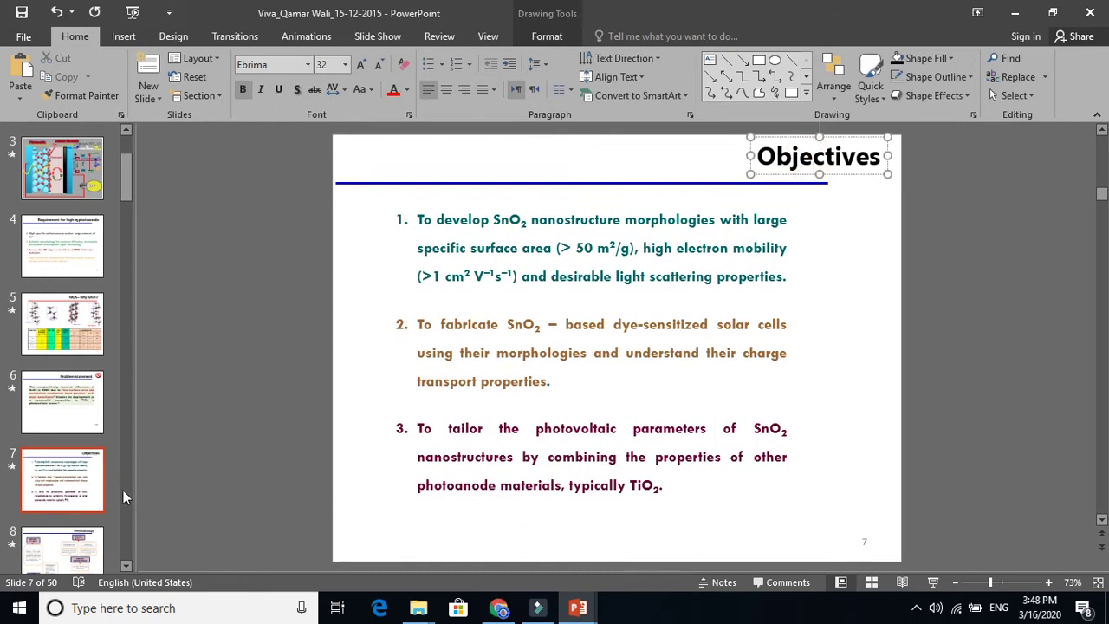
click(71, 494)
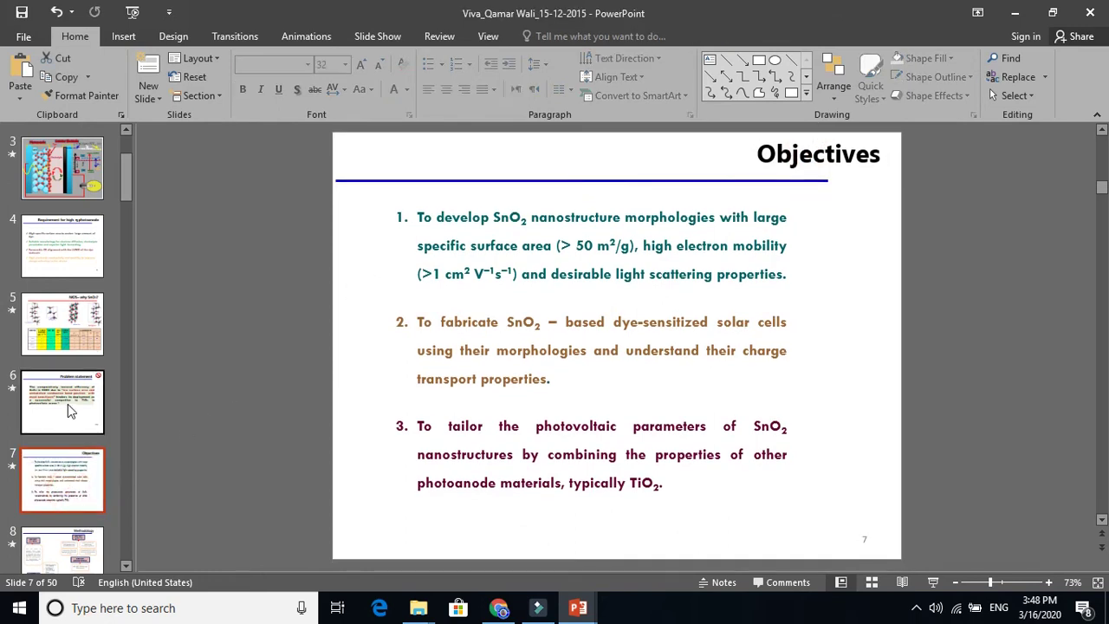
Step: Inspect the title and body fonts on slide 6, Problem statement, then return to slide 4
click(68, 404)
click(651, 163)
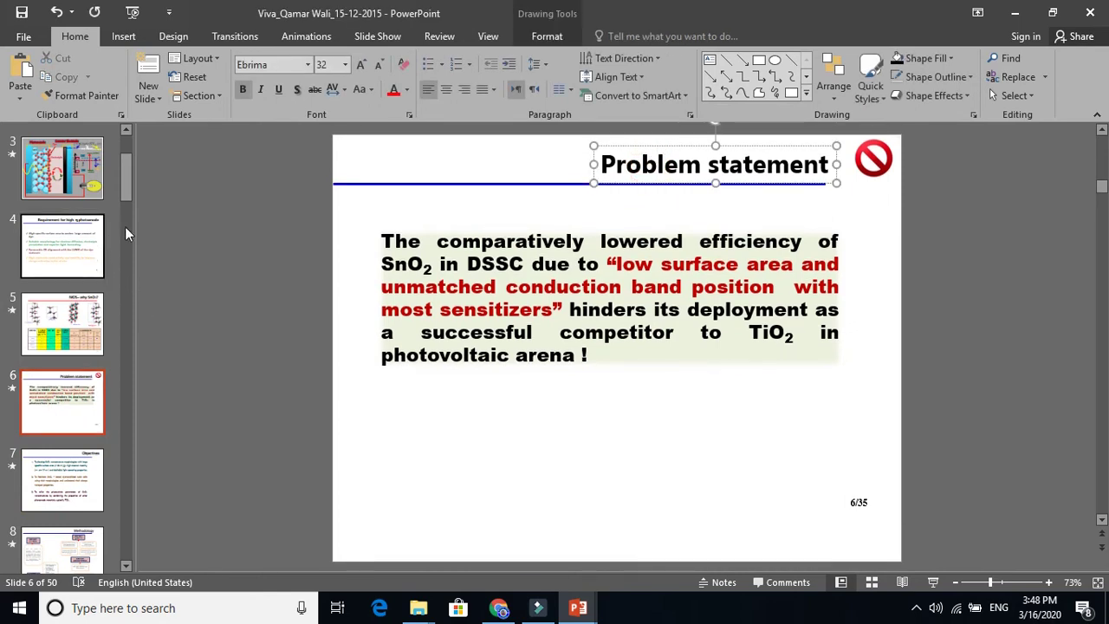
click(464, 240)
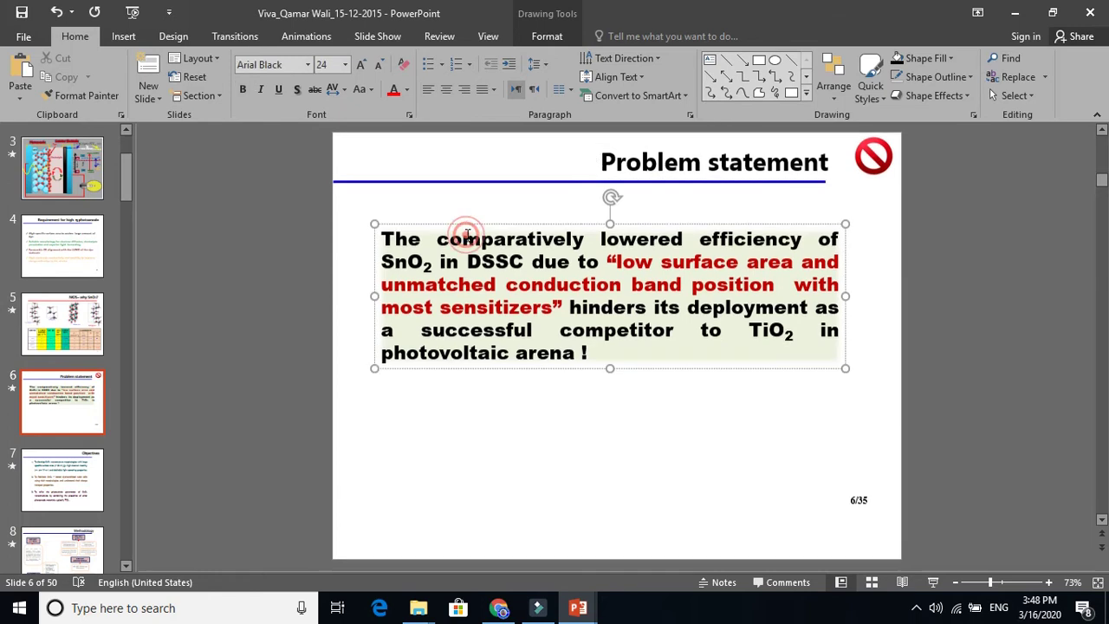
double_click(508, 239)
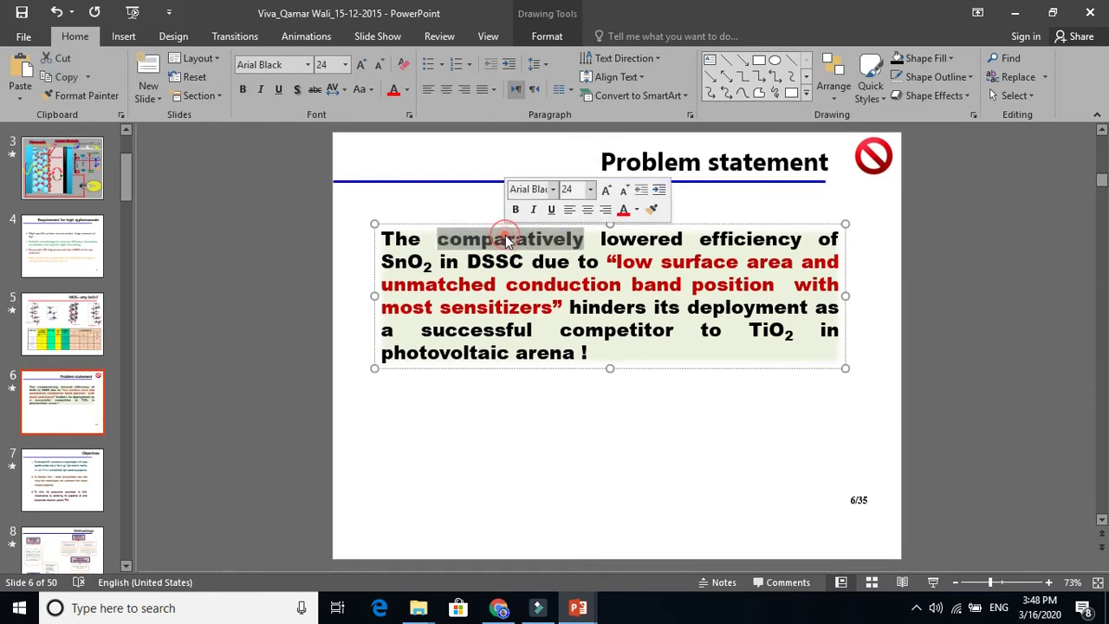
click(663, 164)
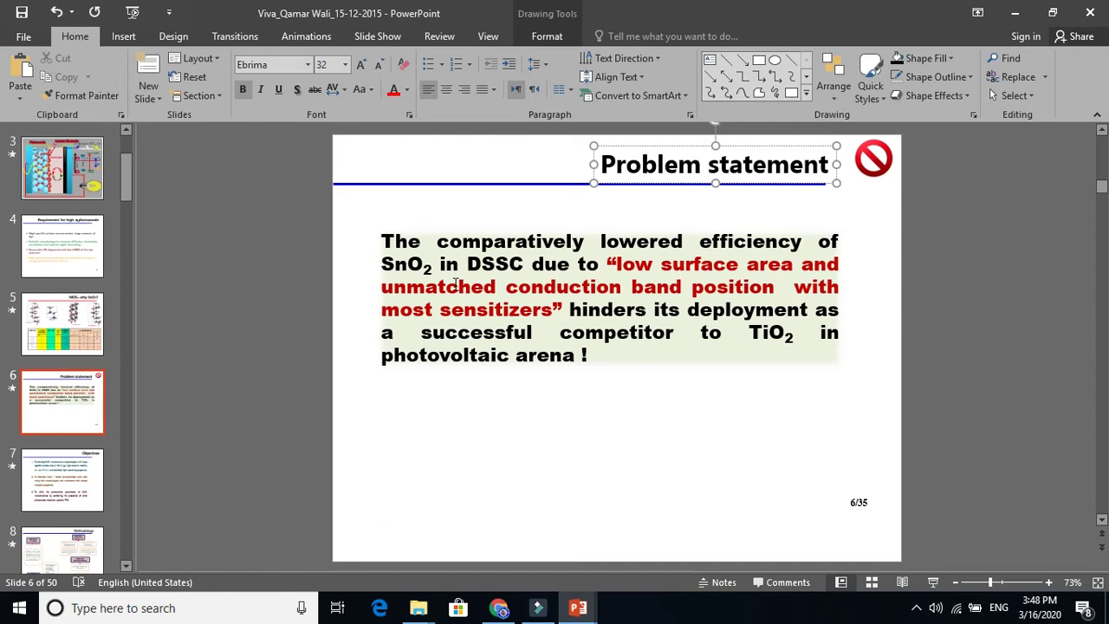
click(94, 260)
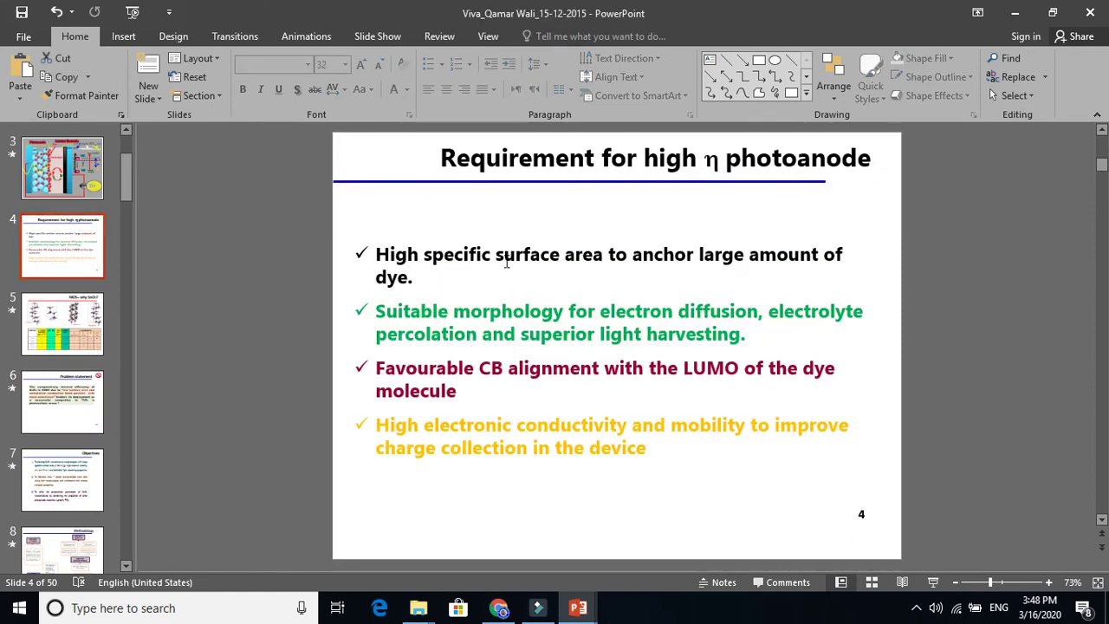
Step: Set the word 'surface' in slide 4's first bullet to Arial
double_click(528, 255)
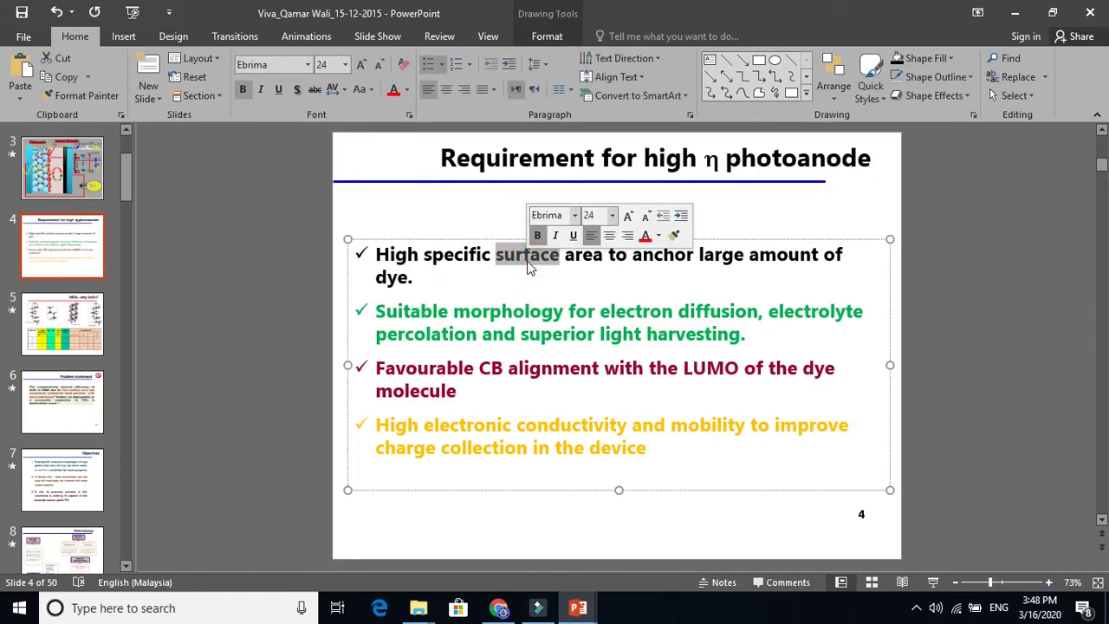
click(306, 67)
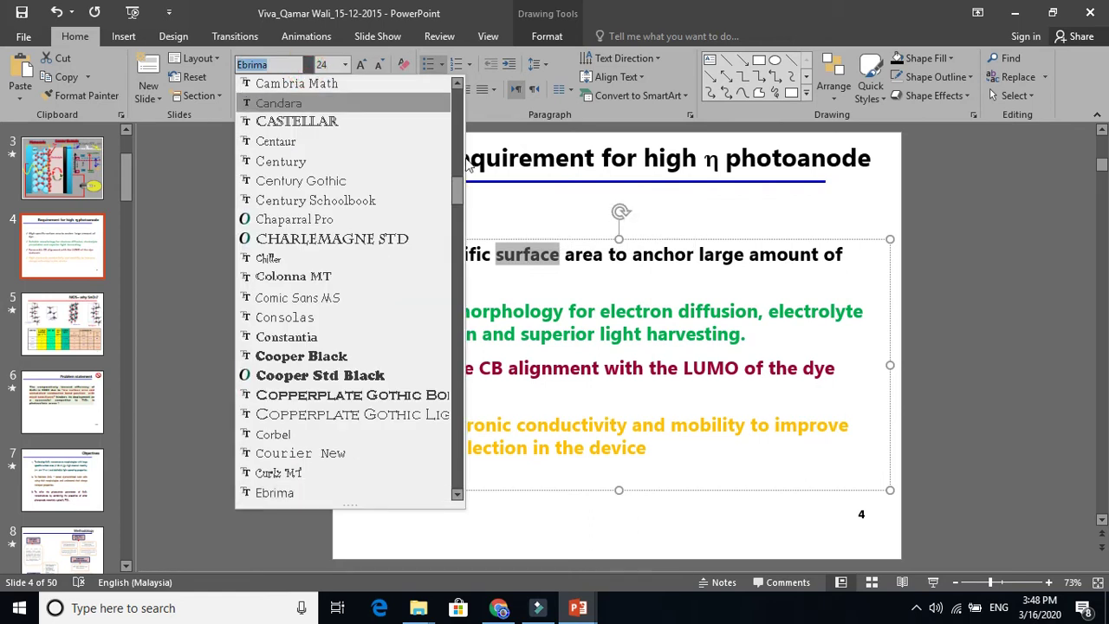
drag(459, 195, 438, 100)
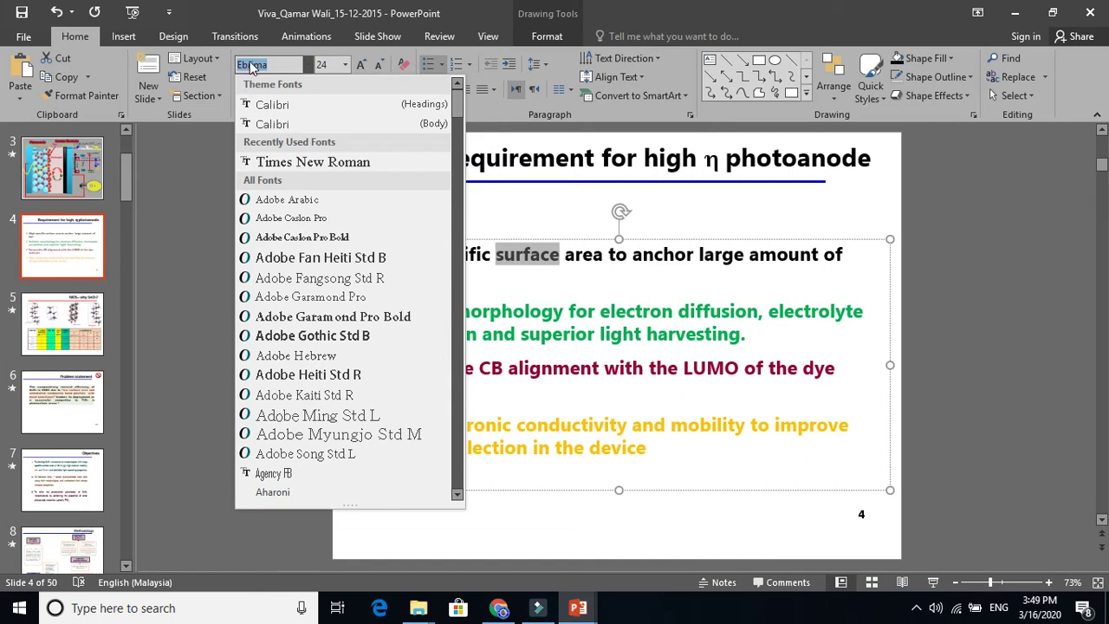
text(Arial)
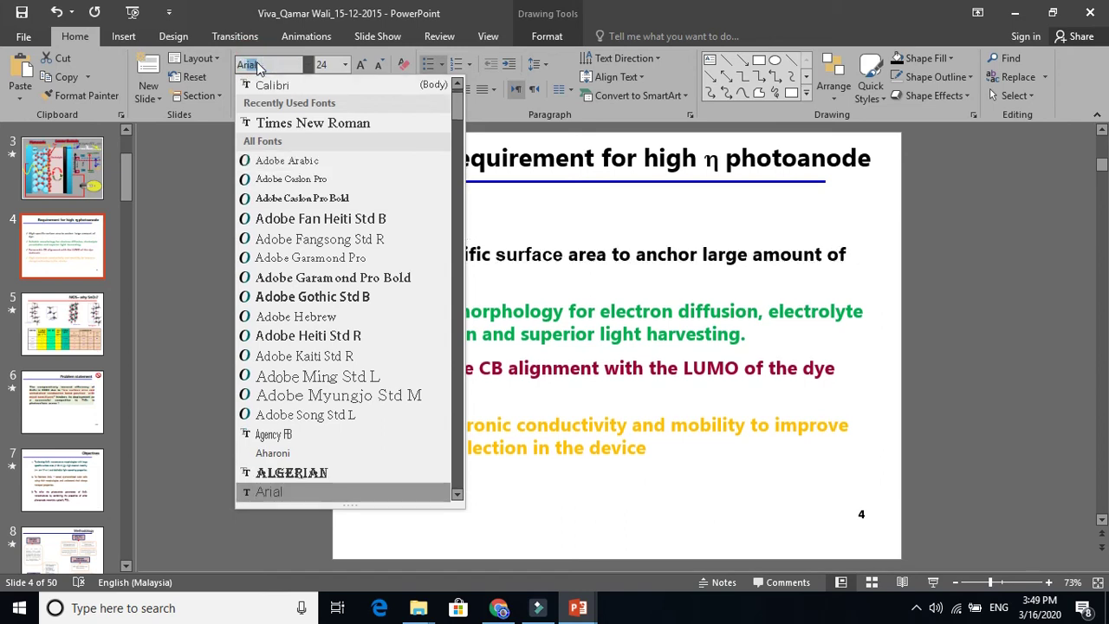
key(Return)
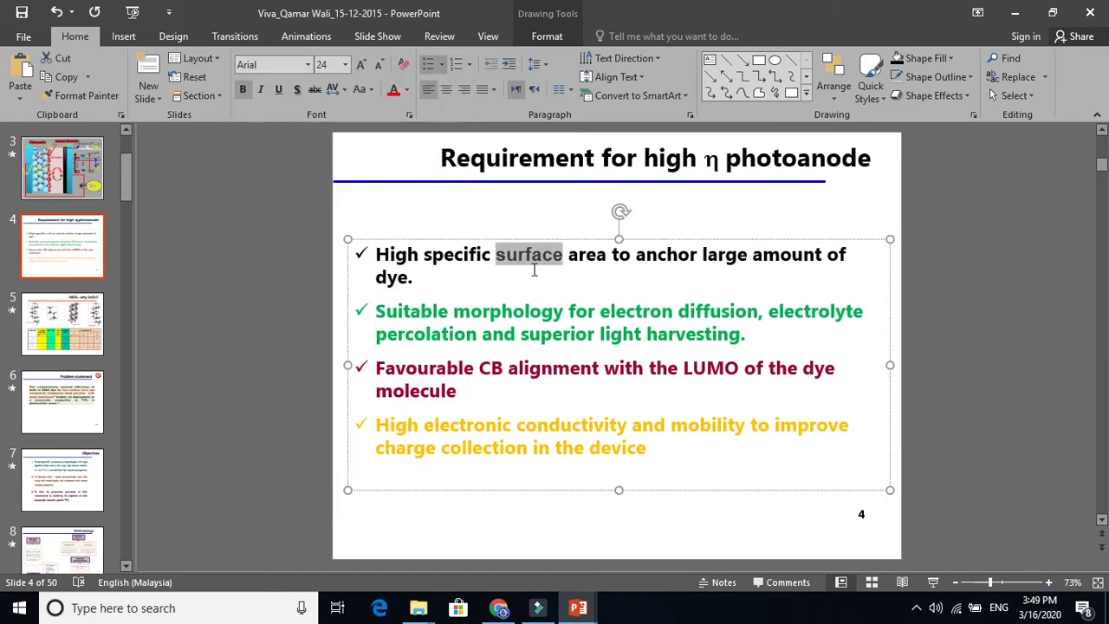
Step: Change 'surface' to Segoe UI, then pick Tw Cen MT from the font list
click(544, 263)
double_click(544, 263)
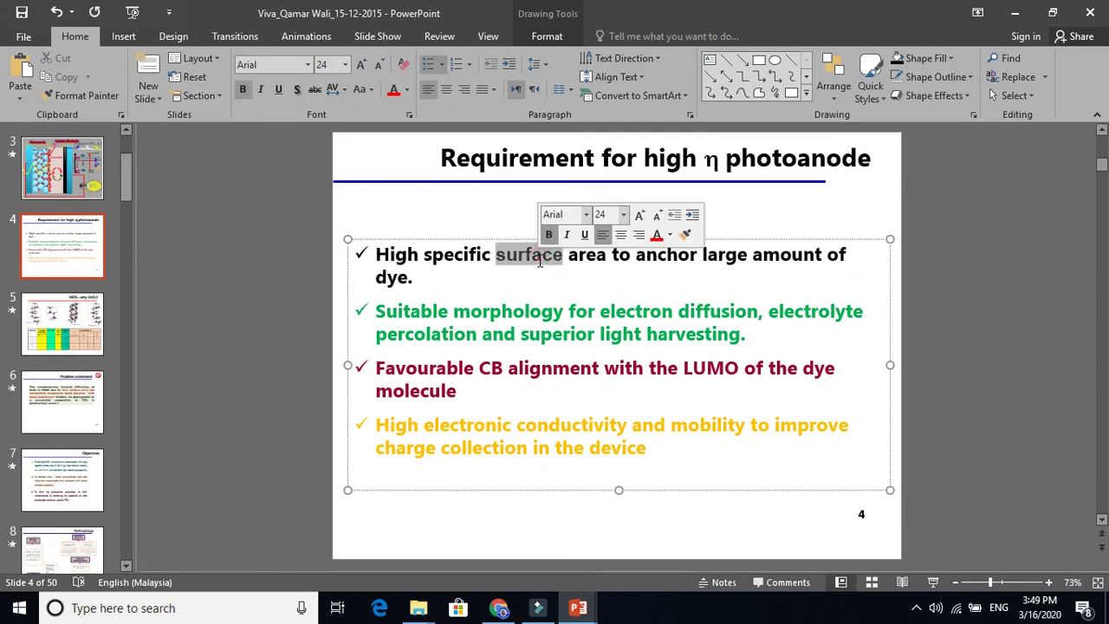
click(295, 66)
text(s)
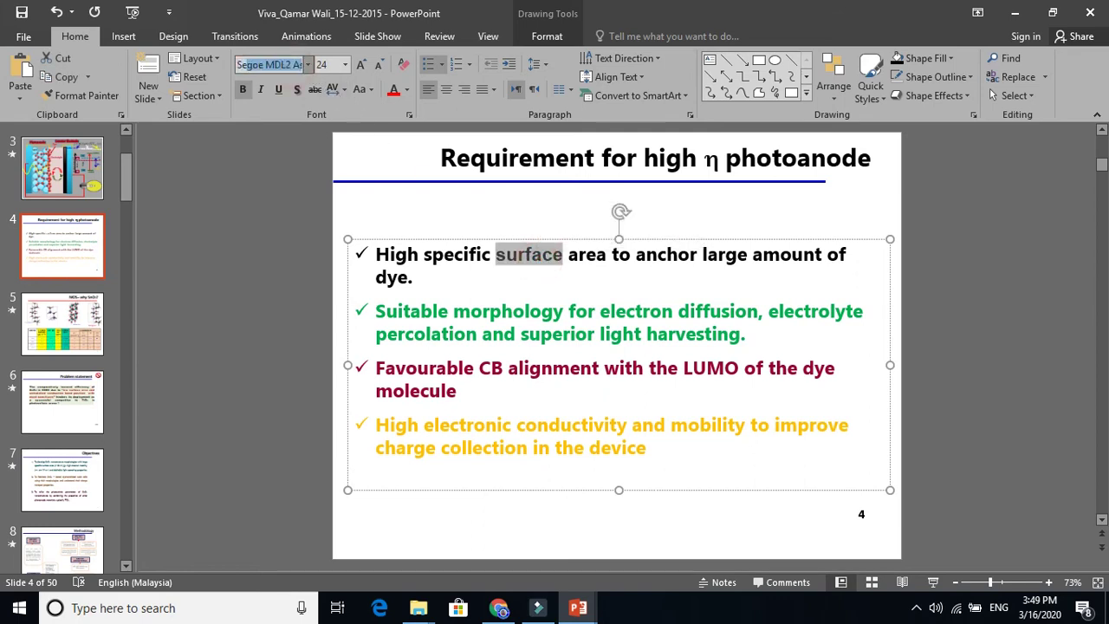
text(egoe u)
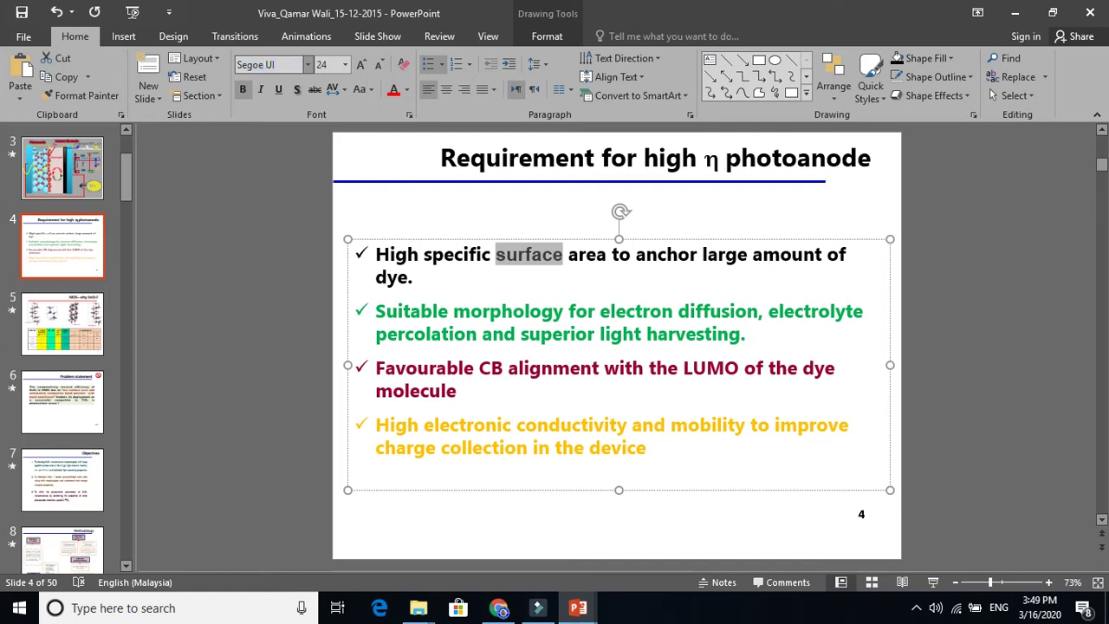
key(Return)
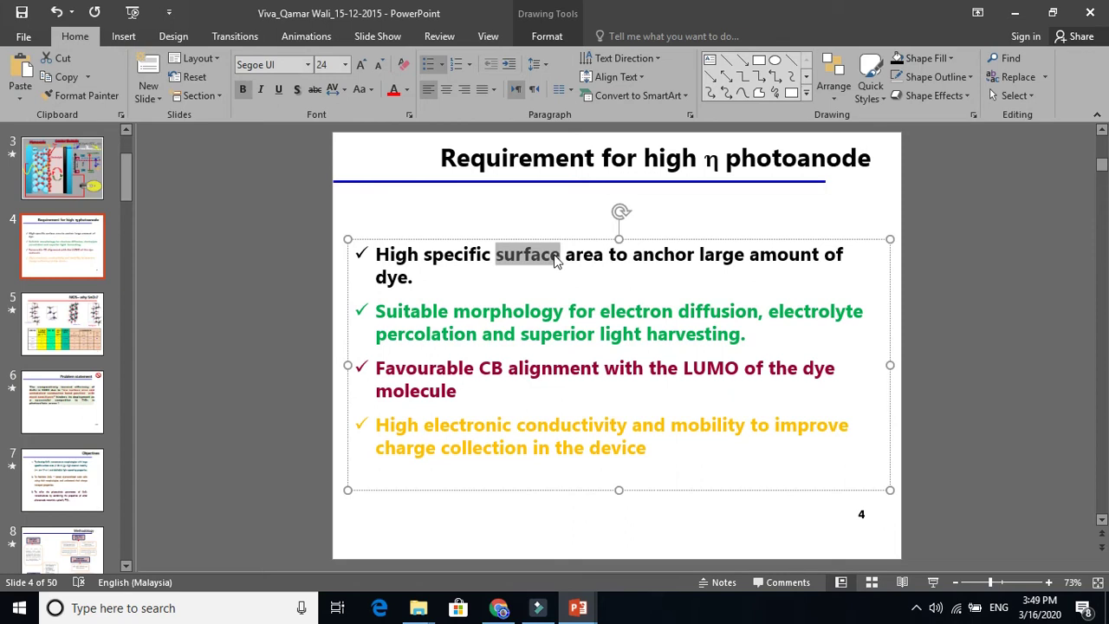
click(308, 65)
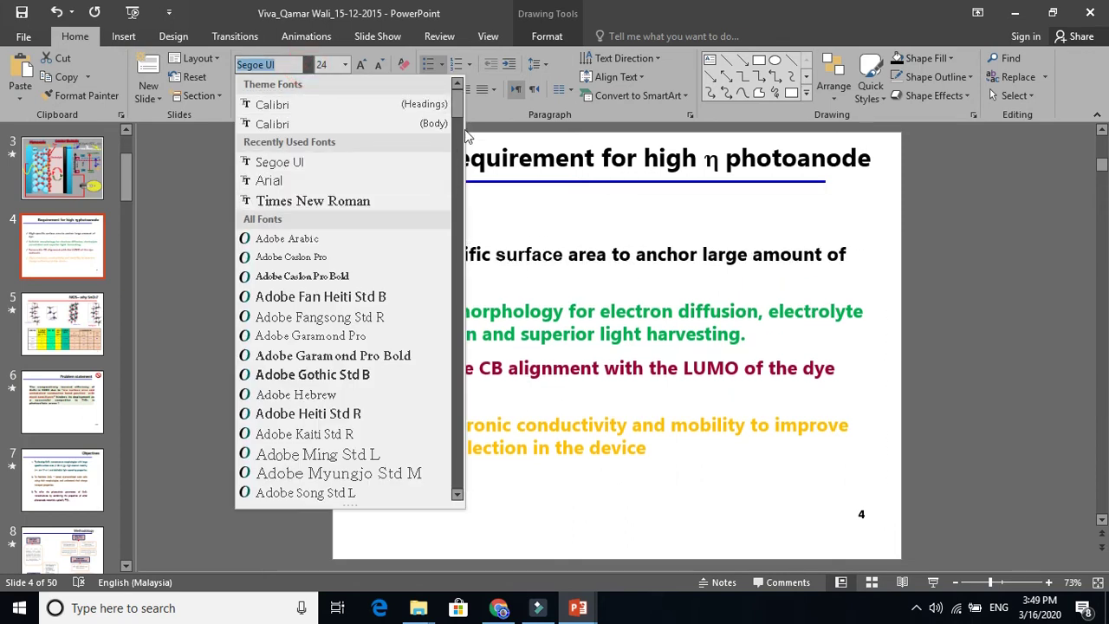
drag(457, 106, 454, 475)
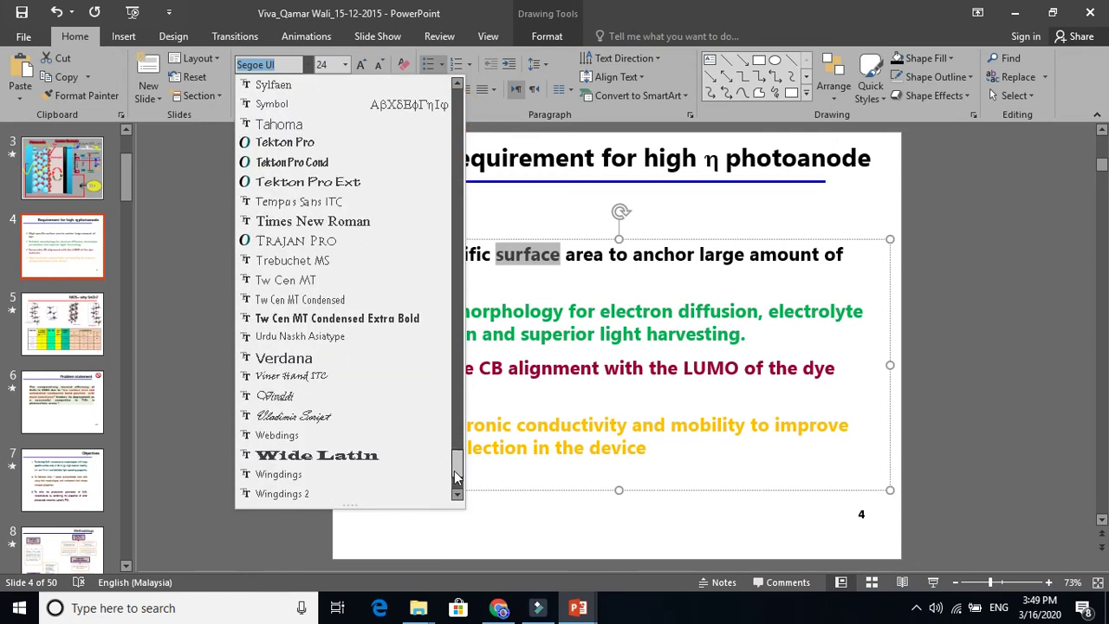
click(293, 279)
Step: Set the word 'specific' in the first bullet to Gill Sans MT
click(561, 259)
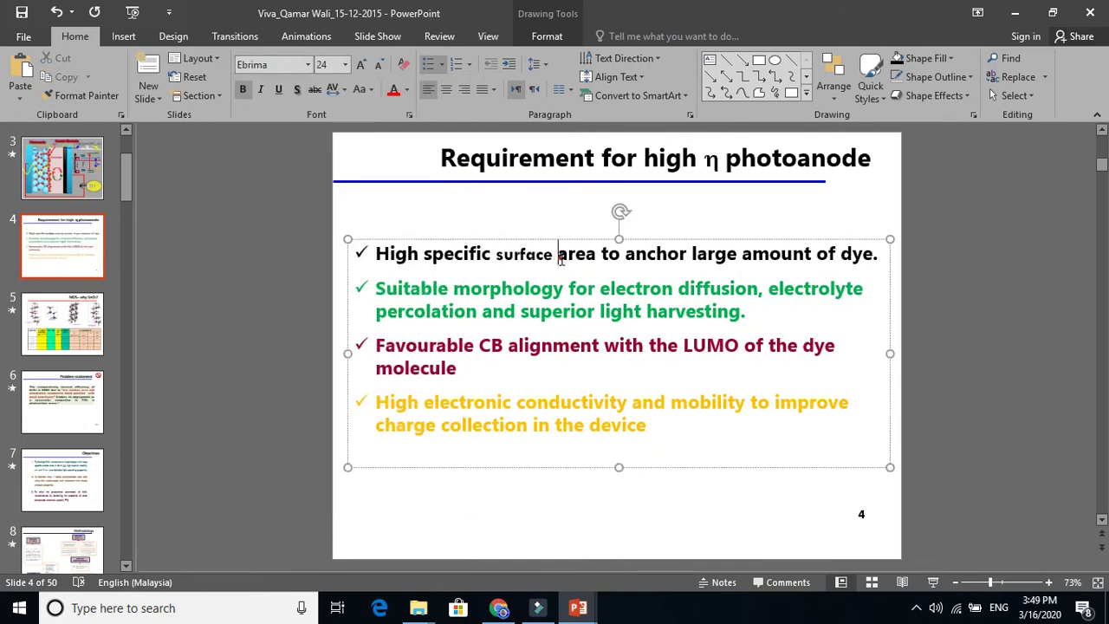
double_click(530, 254)
double_click(480, 253)
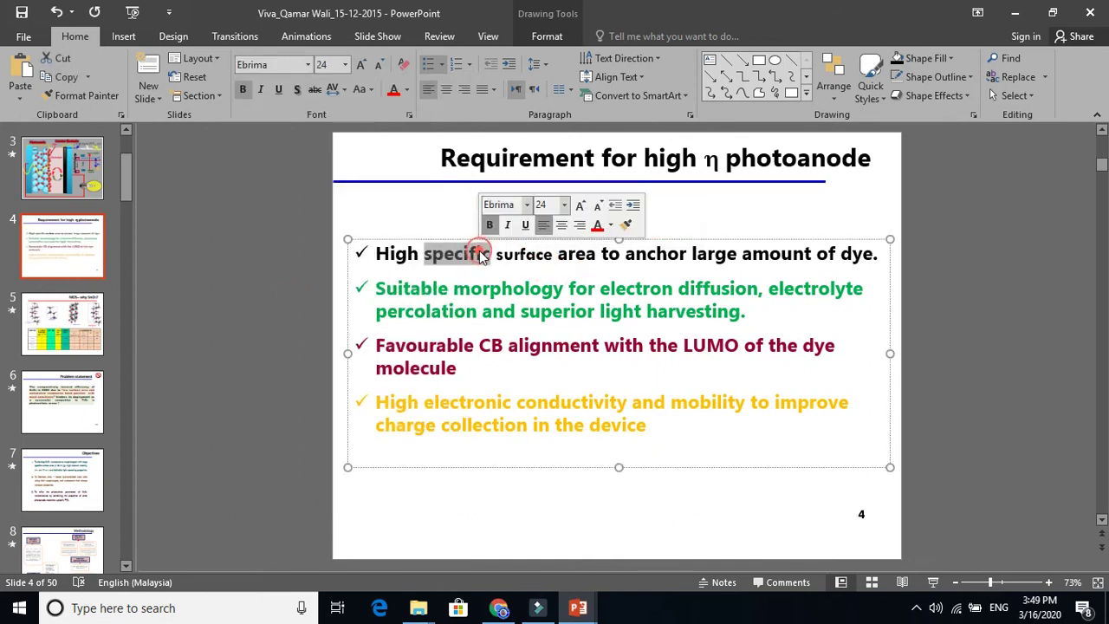
click(308, 65)
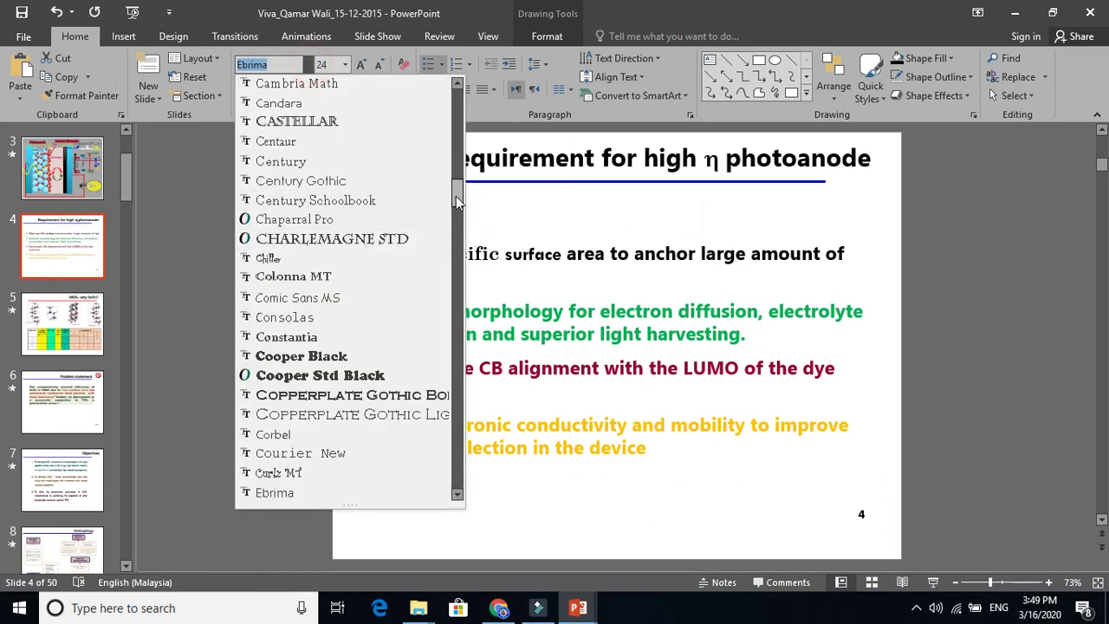
drag(456, 196, 455, 252)
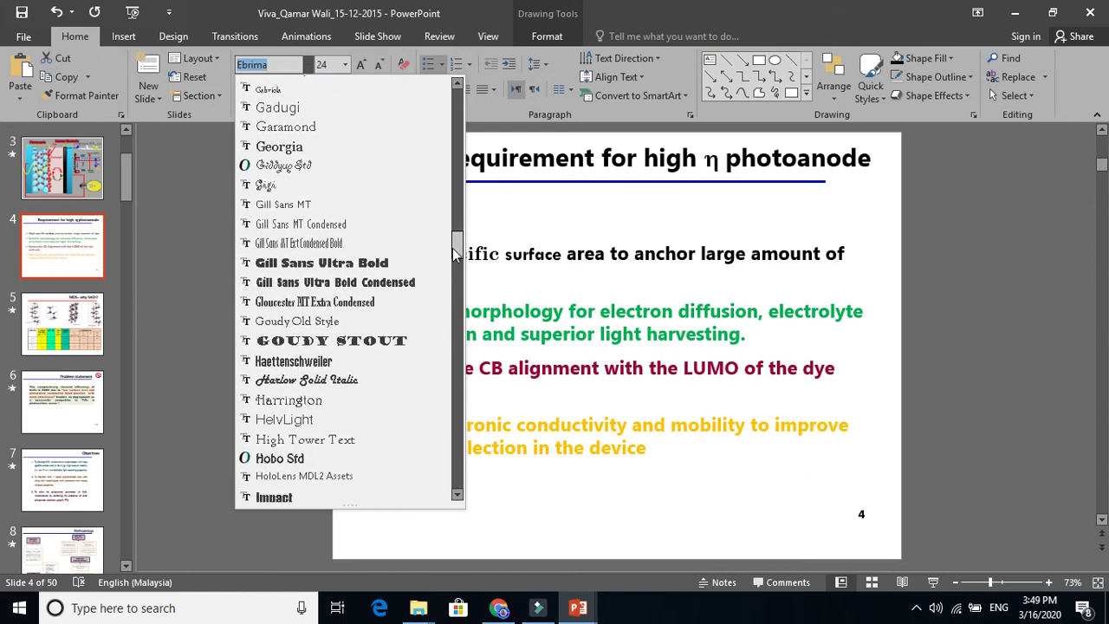
click(309, 204)
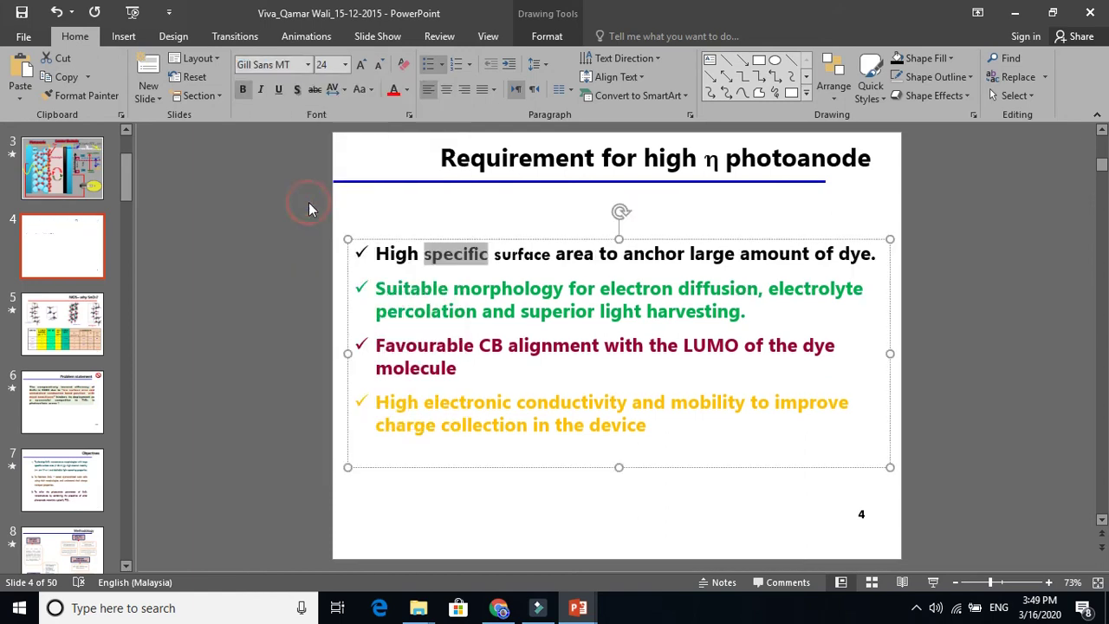
Step: Apply Gill Sans MT to the whole bullet text box on slide 4
click(527, 240)
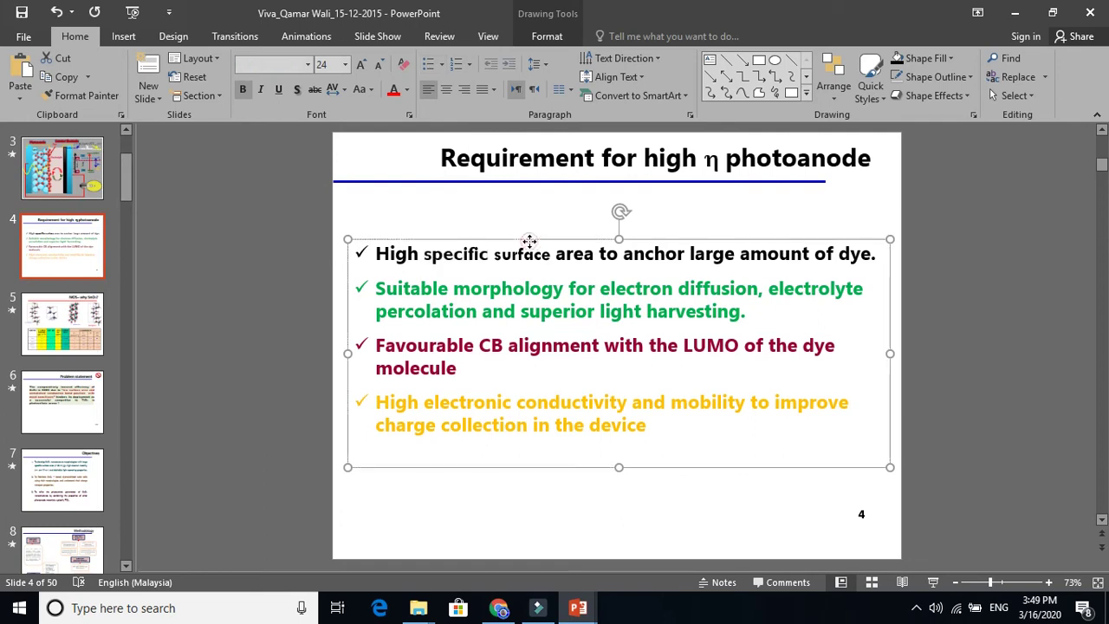
click(309, 66)
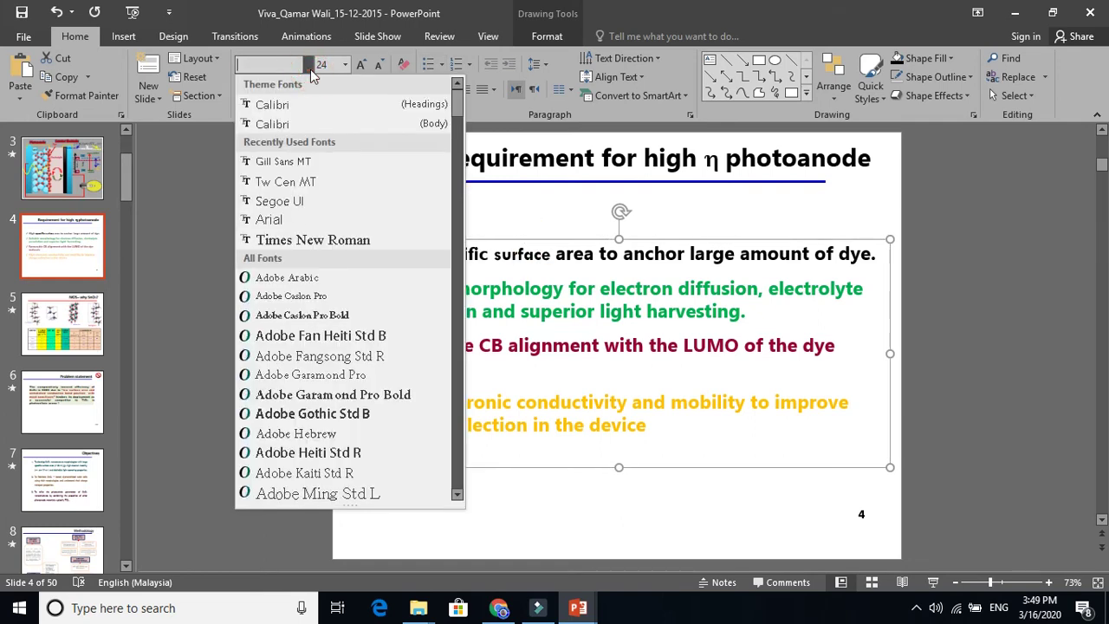
click(276, 162)
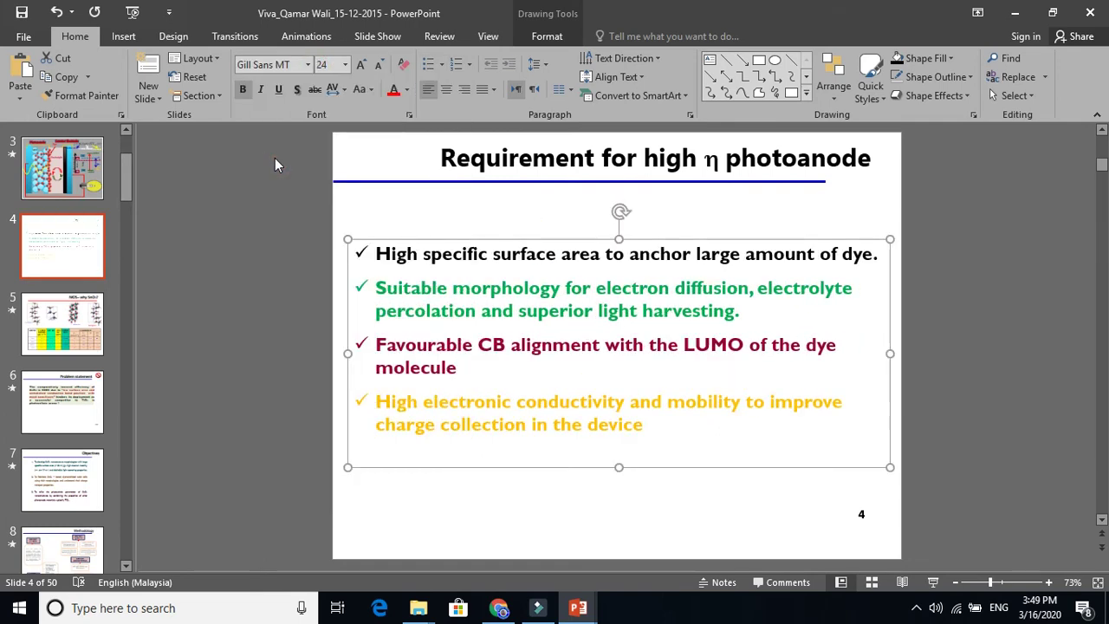
click(932, 583)
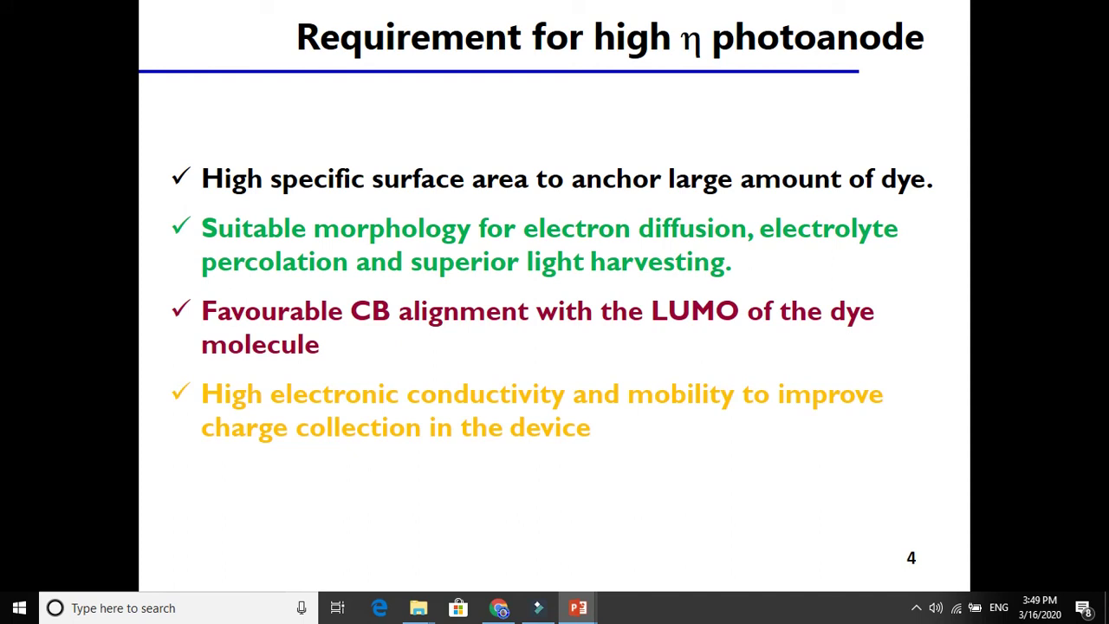
key(Escape)
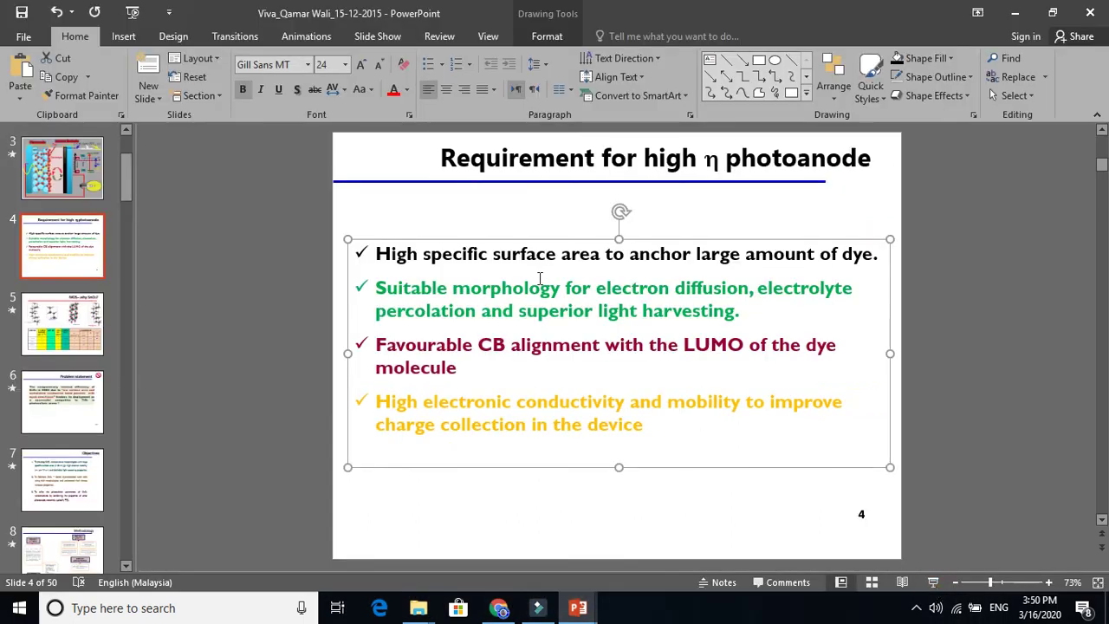
click(307, 65)
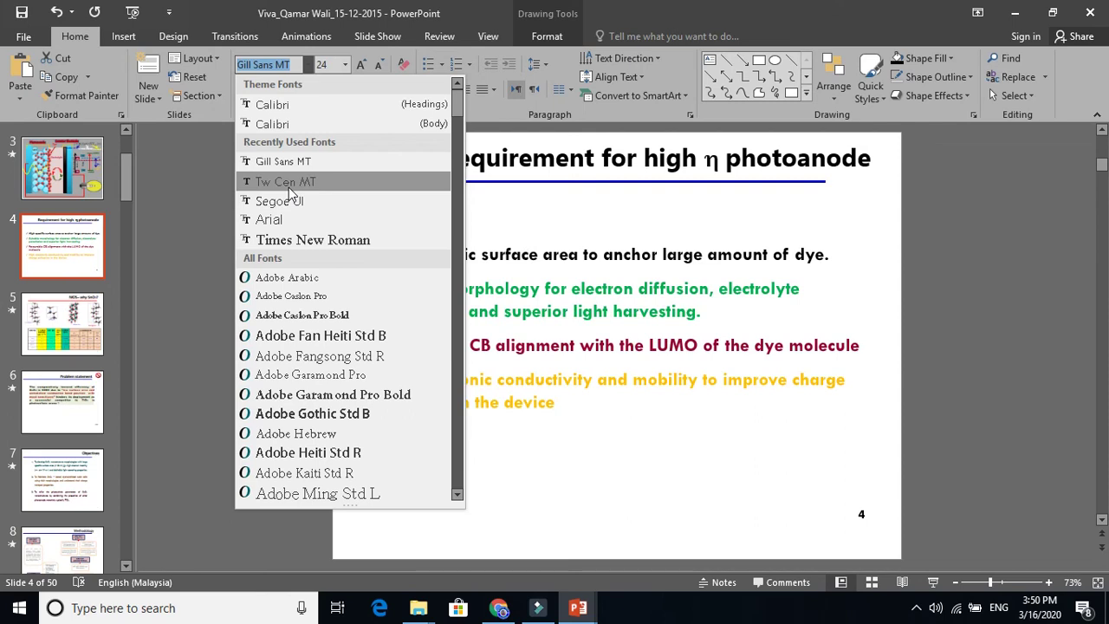
click(273, 162)
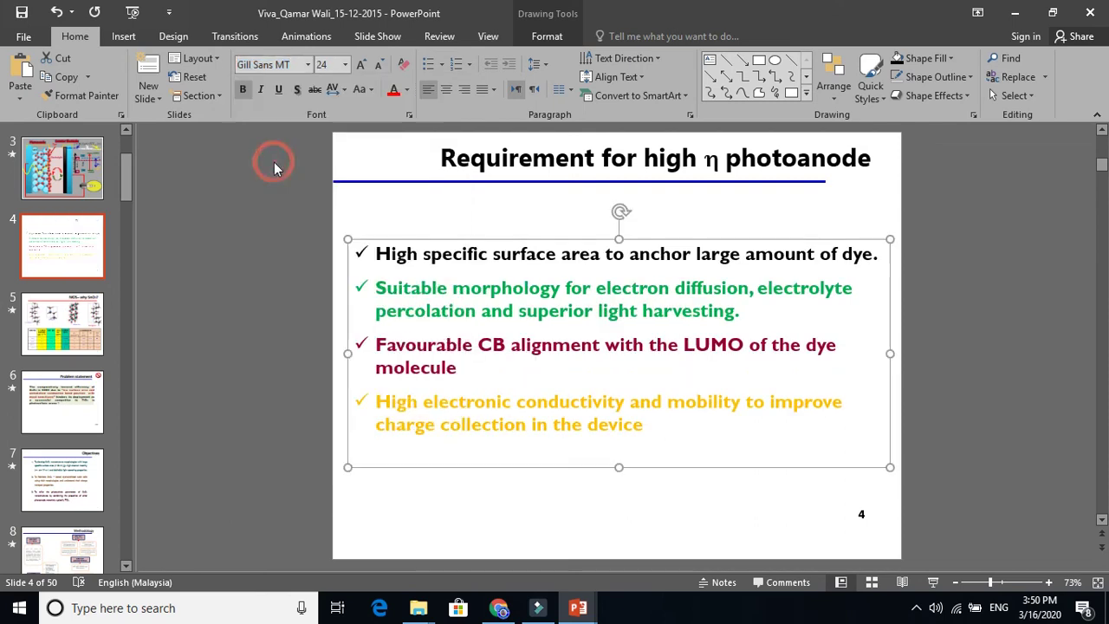
click(482, 174)
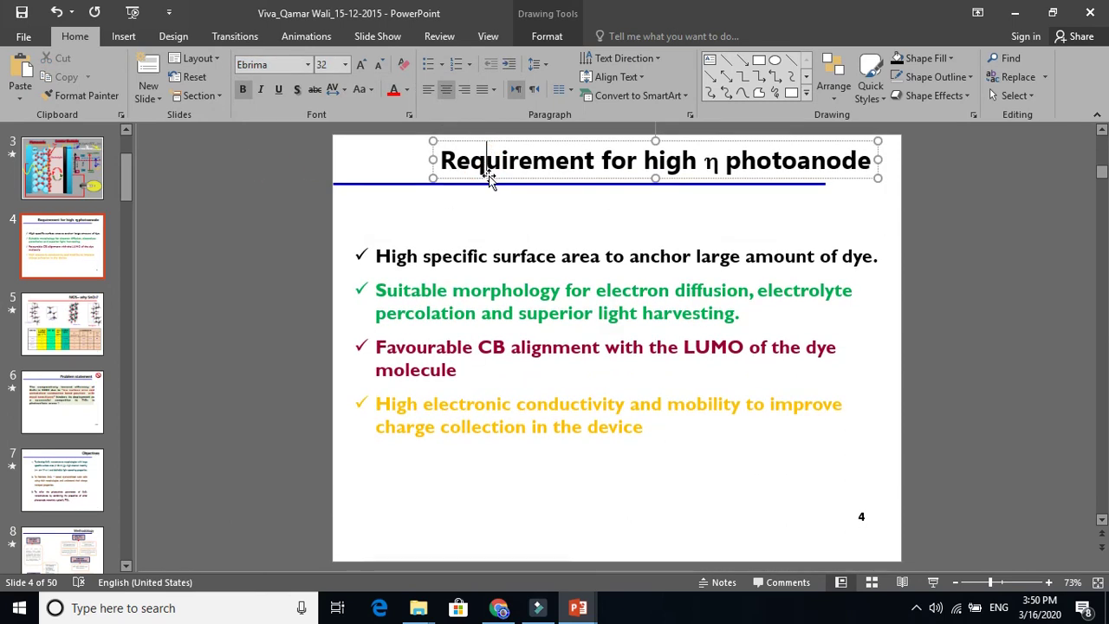
Step: Set the slide 4 title to Gill Sans MT and change the stray 'h' to Symbol, restoring η
click(307, 64)
click(284, 162)
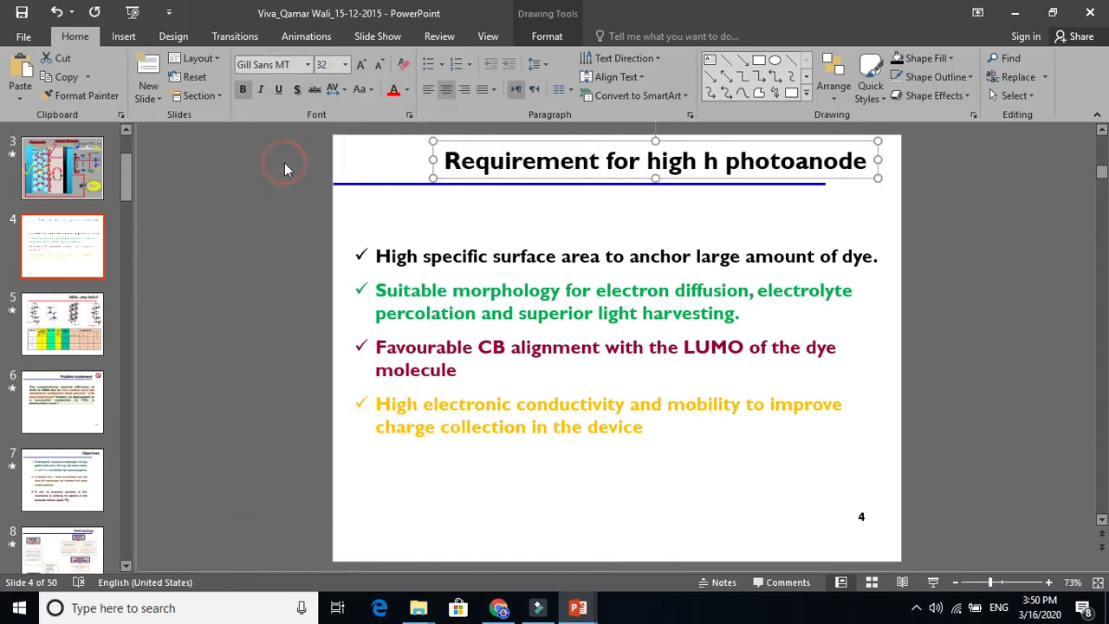
click(712, 166)
double_click(713, 166)
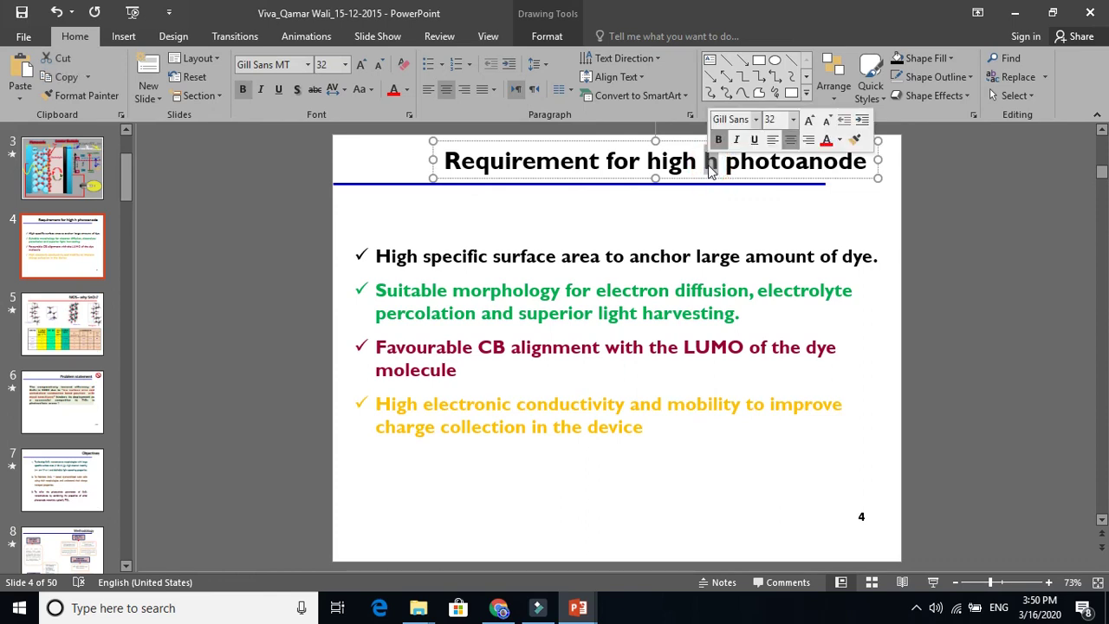
click(268, 64)
text(Symbol)
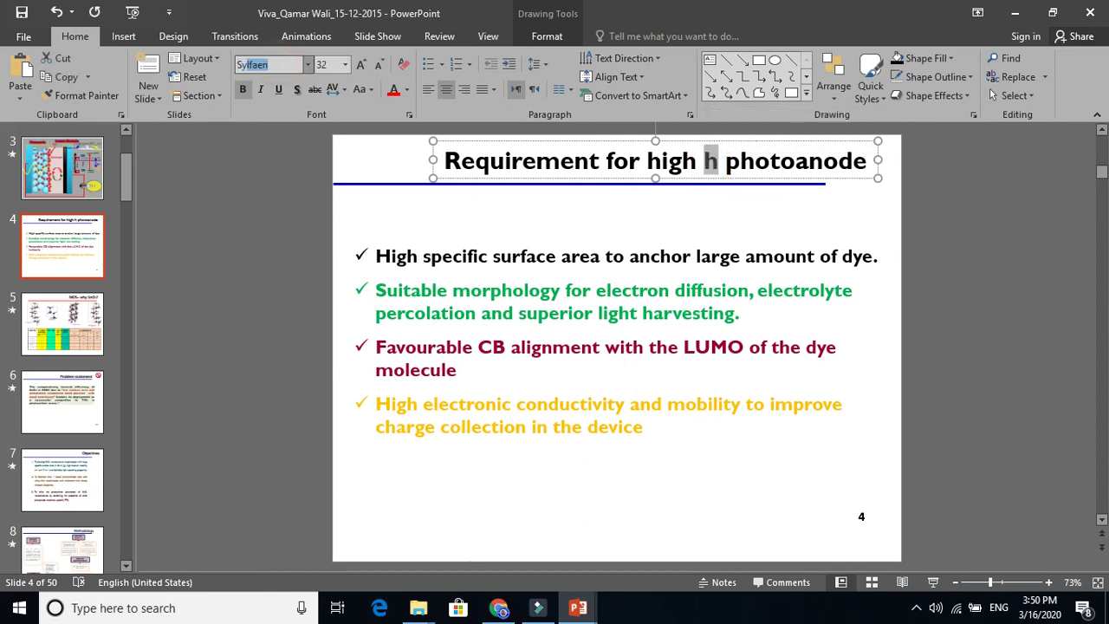
key(Return)
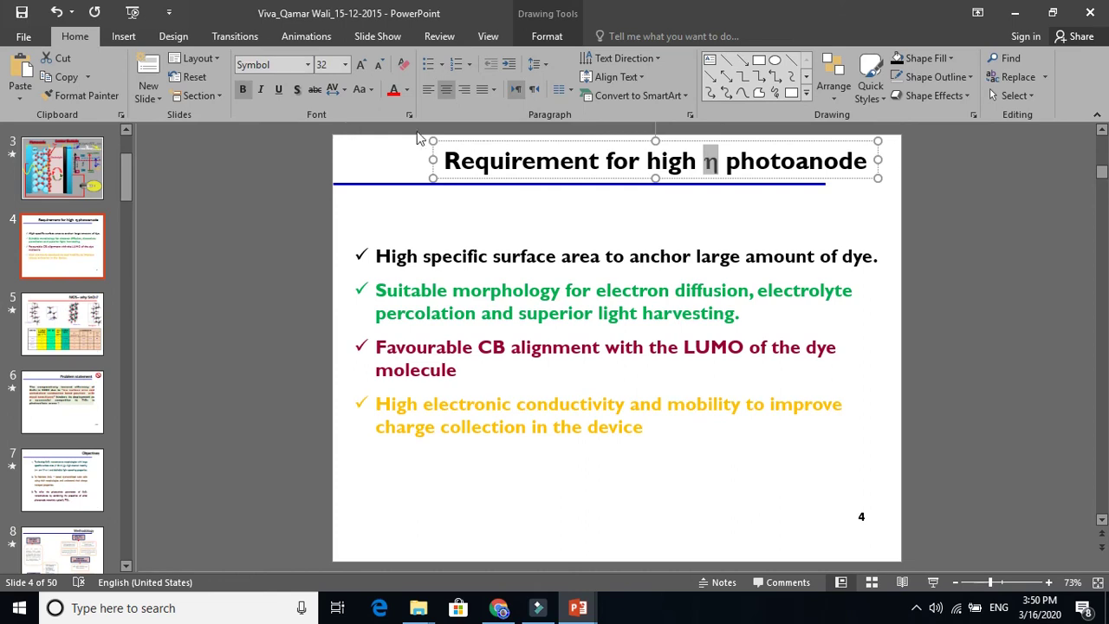
click(526, 206)
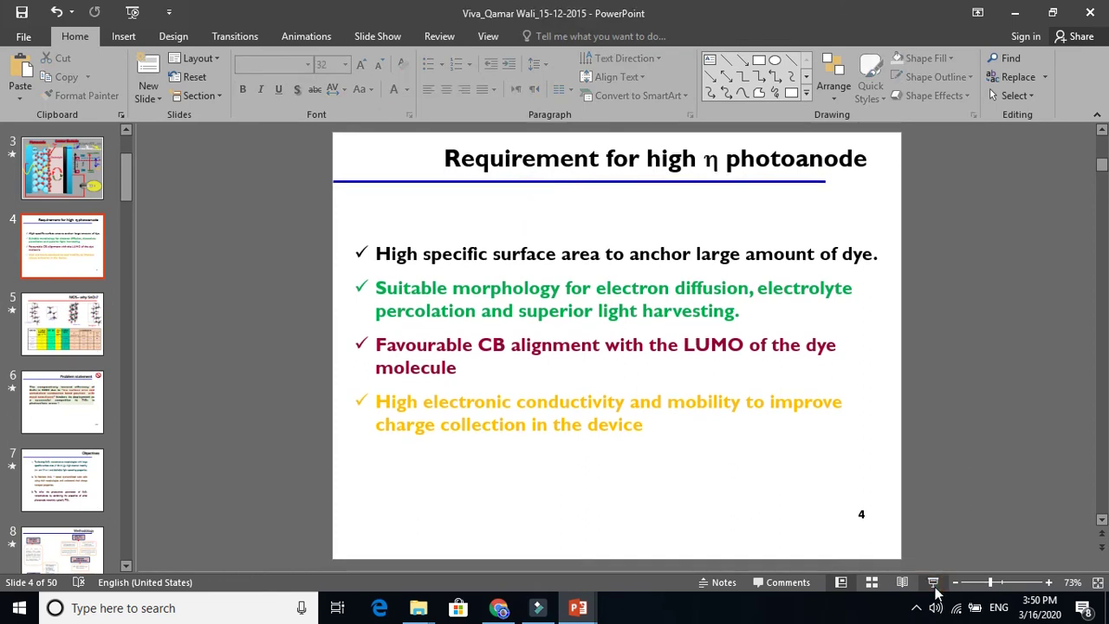
click(933, 582)
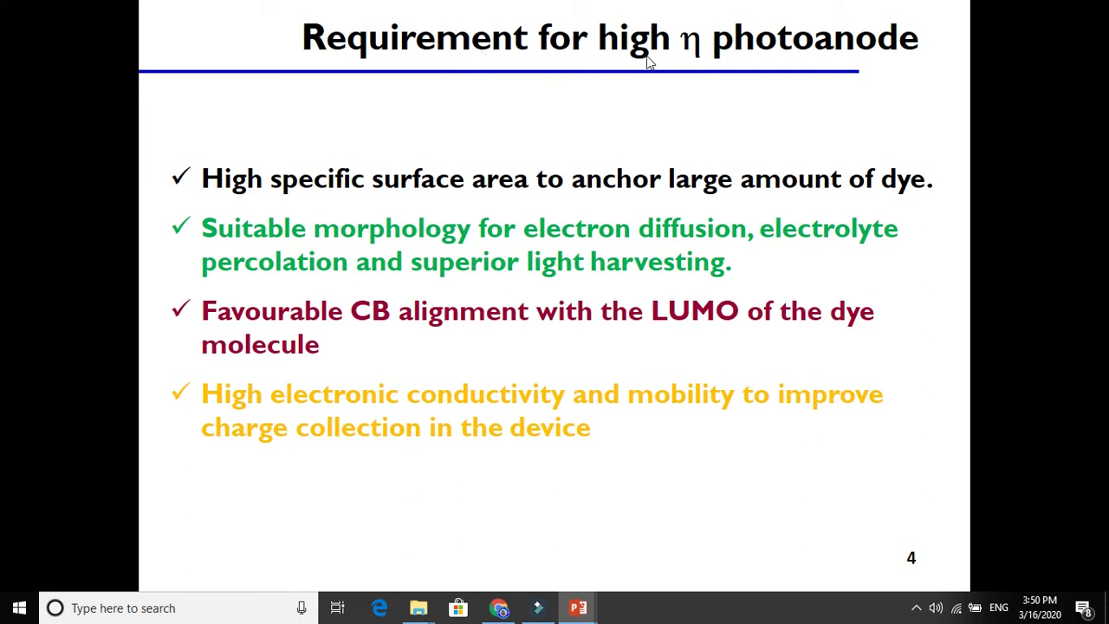
key(Escape)
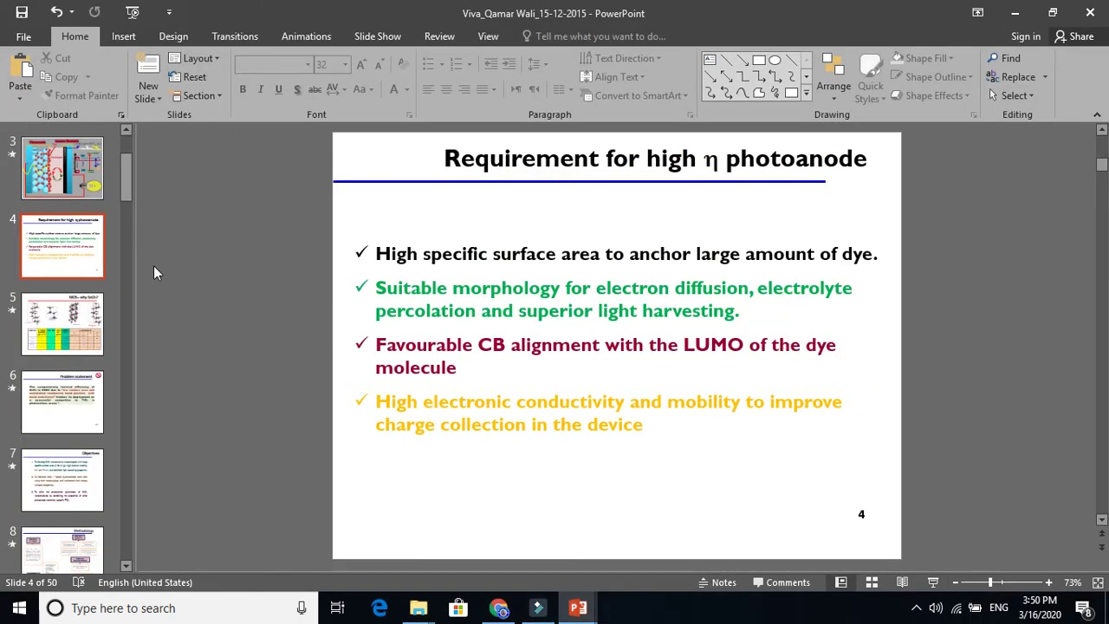
click(498, 167)
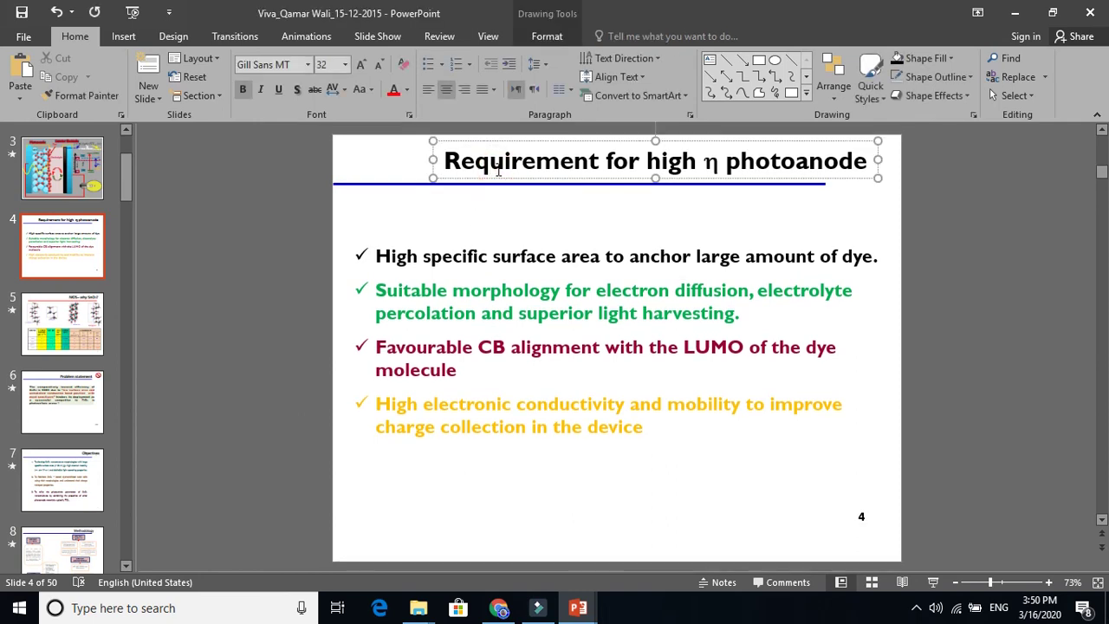
click(473, 259)
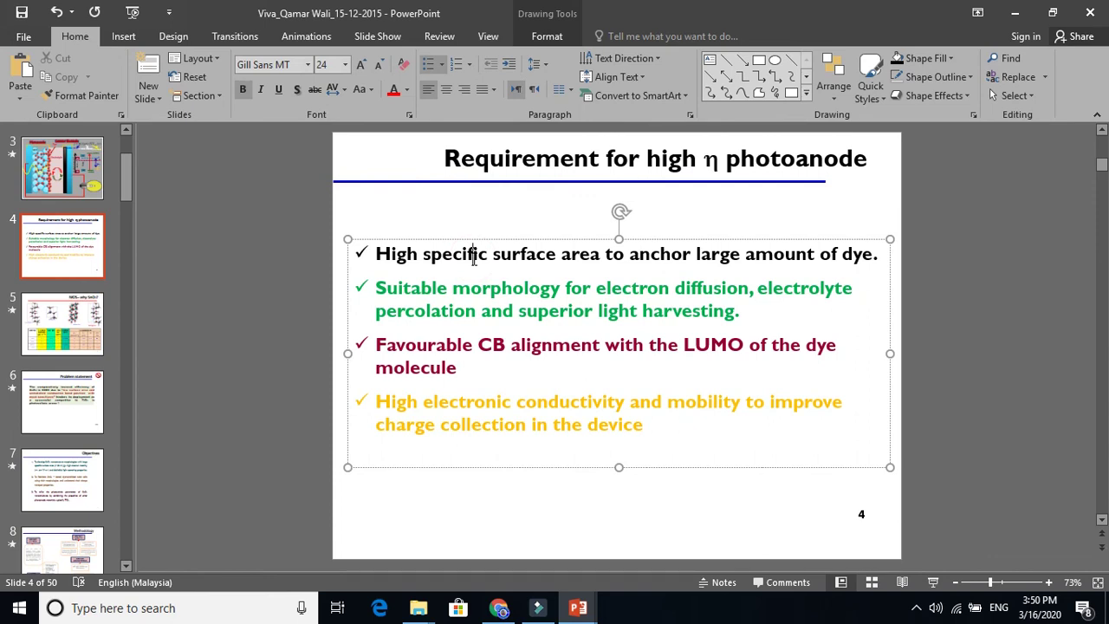
click(490, 157)
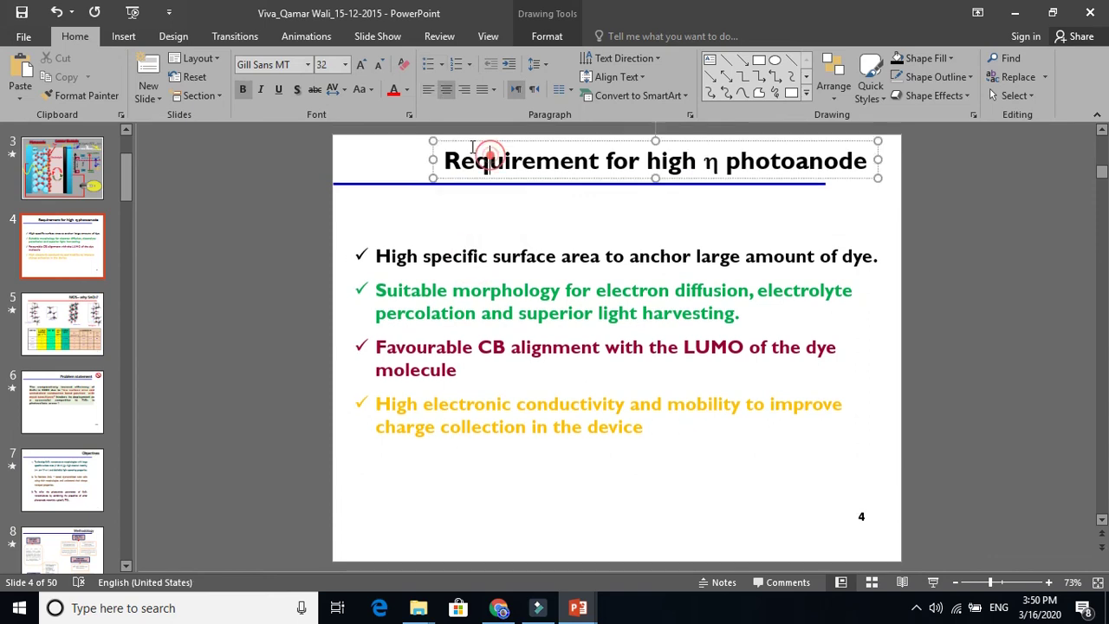
click(267, 66)
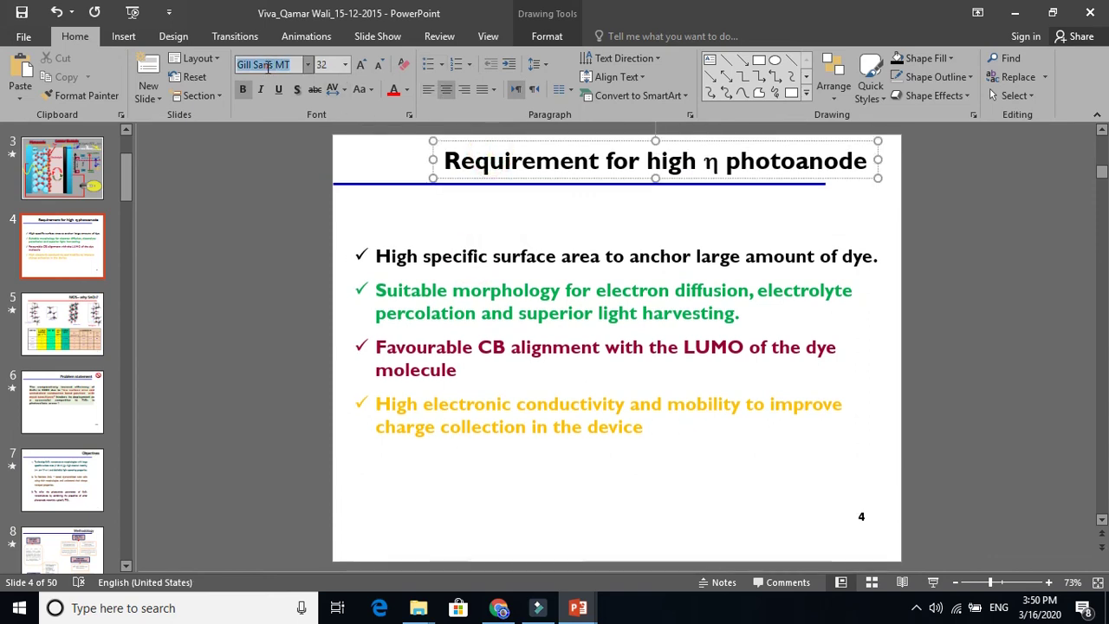
click(452, 252)
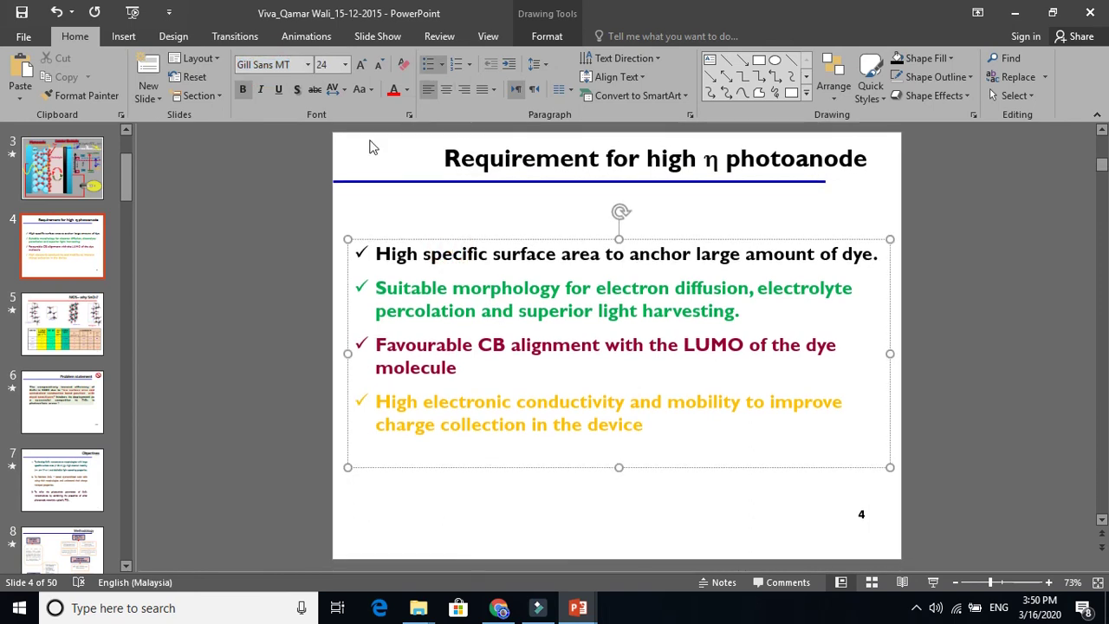
click(308, 66)
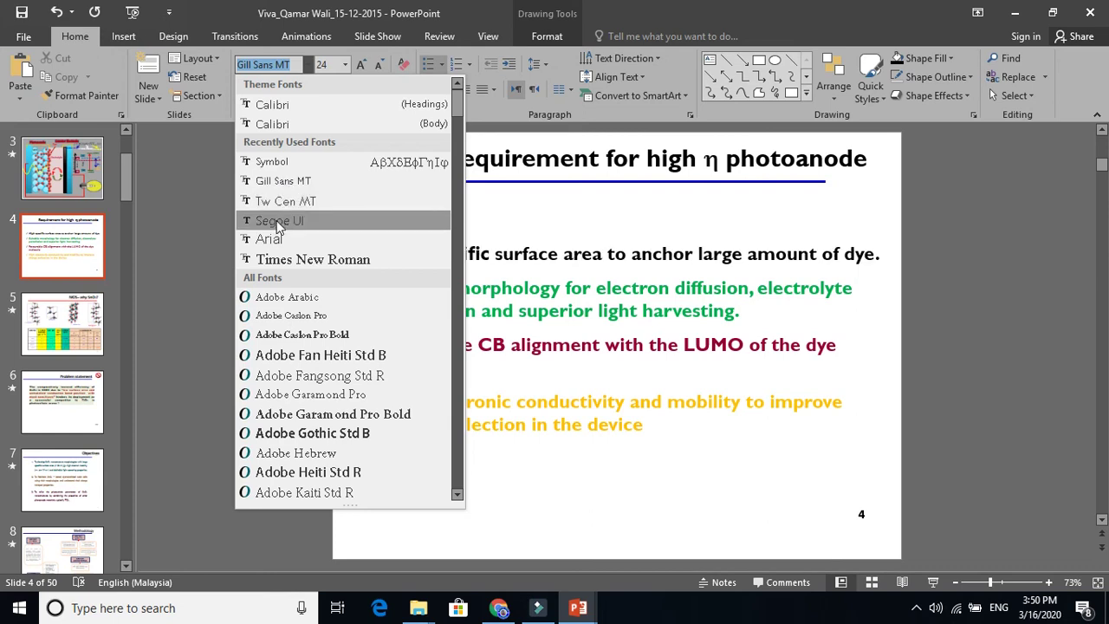
key(Escape)
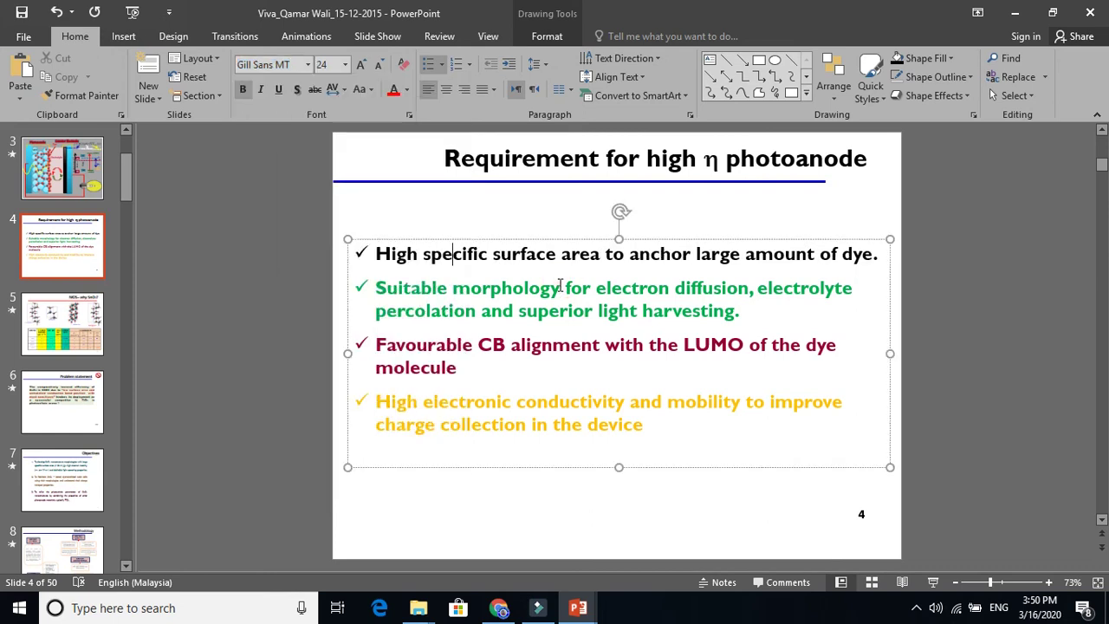